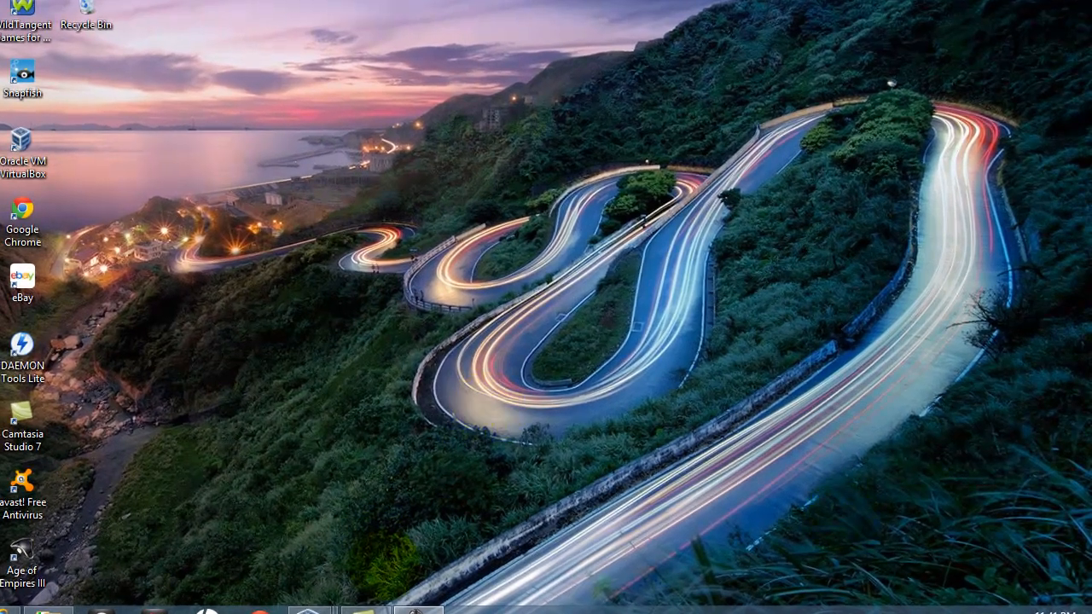
Switch to the Windows_Server_2008R2 VirtualBox window showing Initial Configuration Tasks
{"action": "mouse_move", "coordinate": [308, 610]}
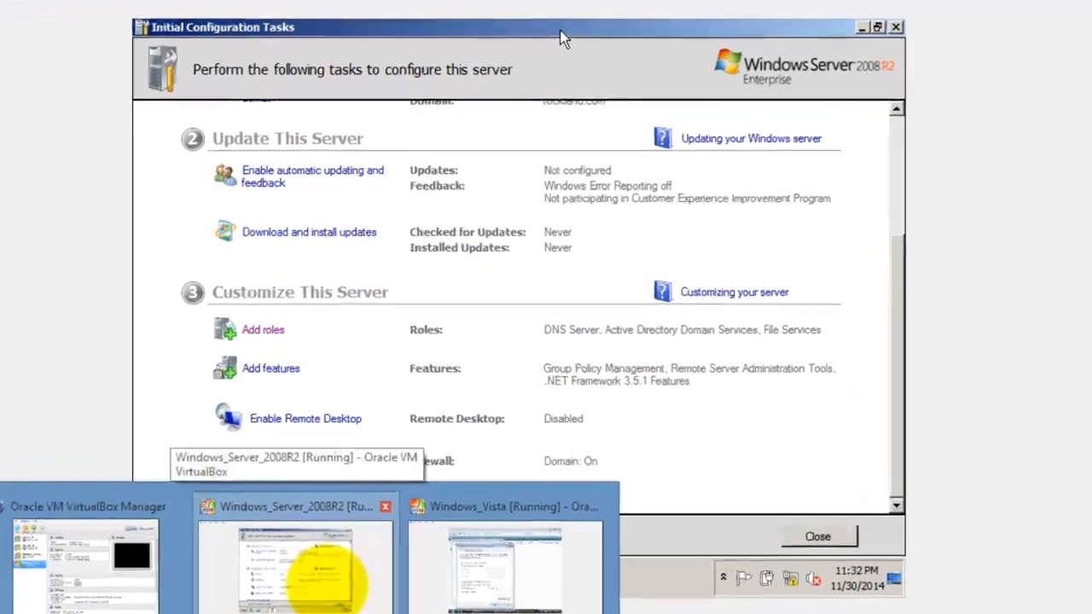
{"action": "left_click", "coordinate": [320, 539]}
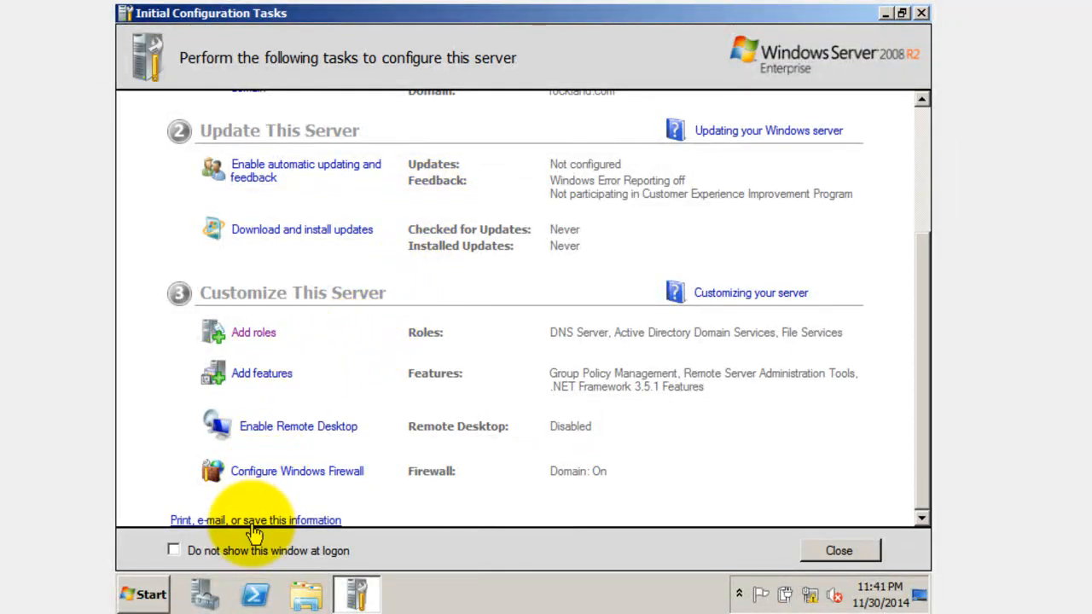
Start the Add Roles Wizard and tick DHCP Server on the Server Roles page
{"action": "left_click", "coordinate": [252, 342]}
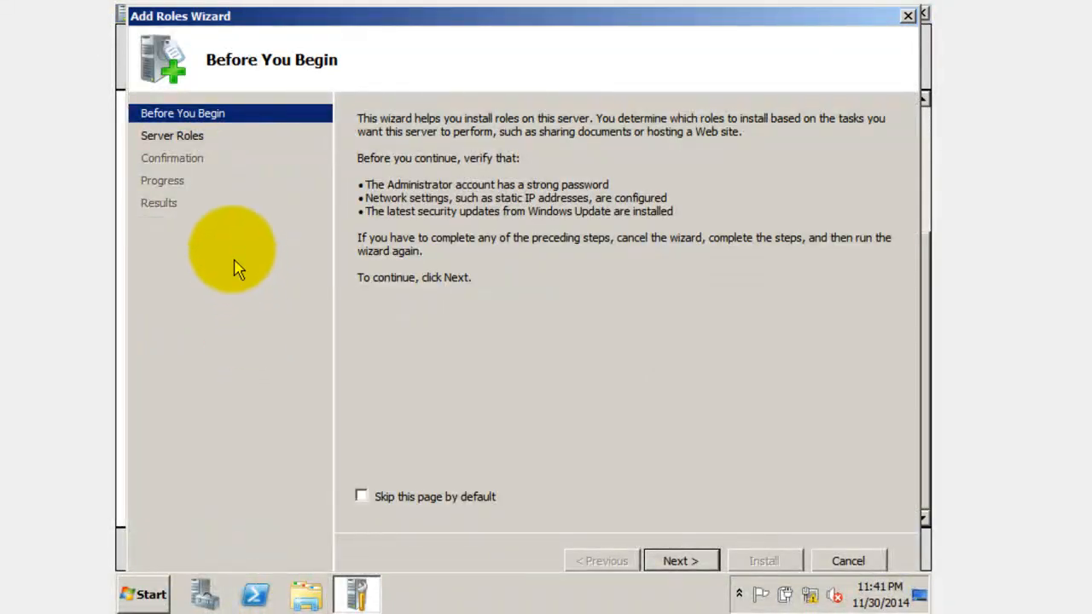
{"action": "left_click", "coordinate": [196, 141]}
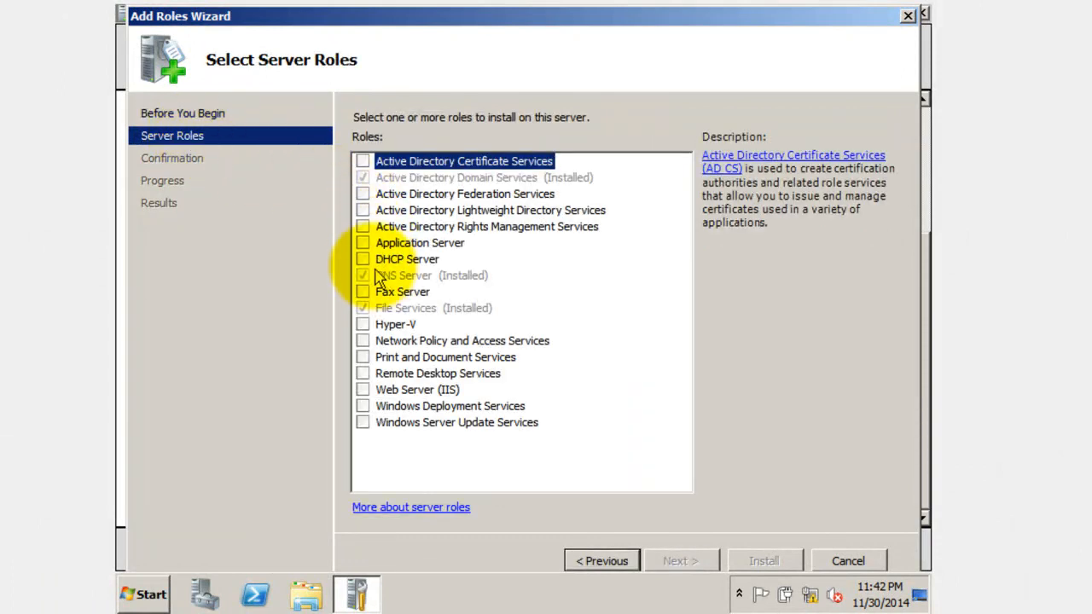
{"action": "left_click", "coordinate": [365, 259]}
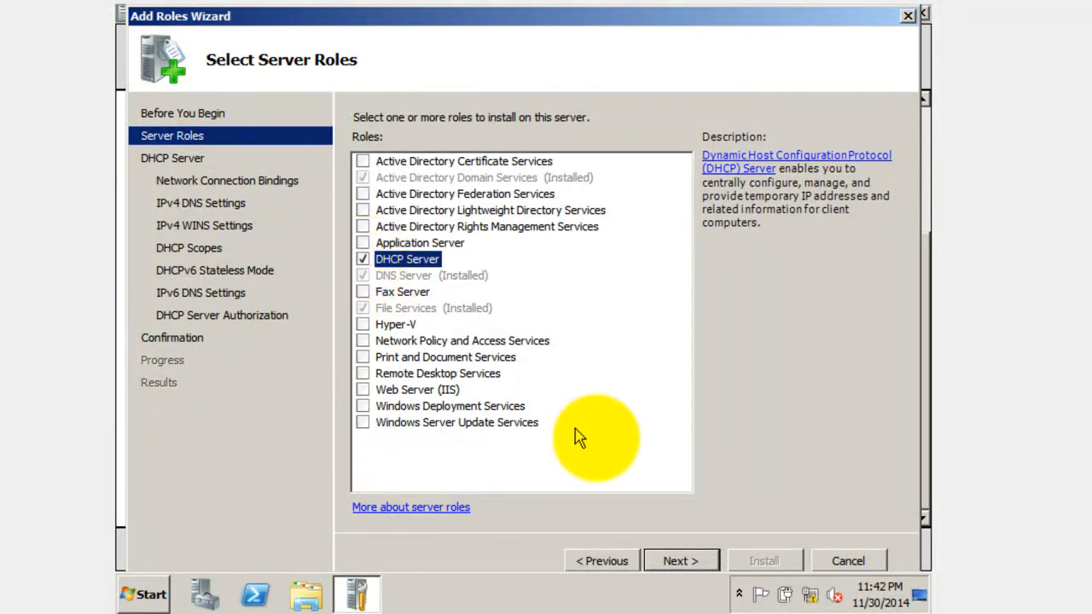
Advance past the DHCP introduction, keeping the 192.168.0.1 network connection binding
{"action": "left_click", "coordinate": [676, 563]}
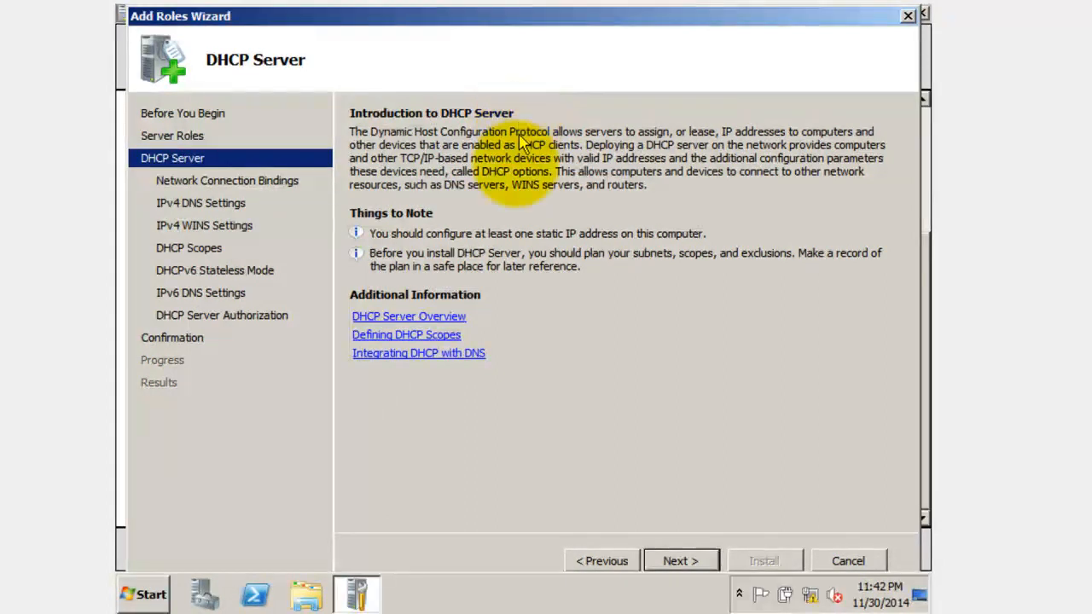
{"action": "left_click", "coordinate": [678, 561]}
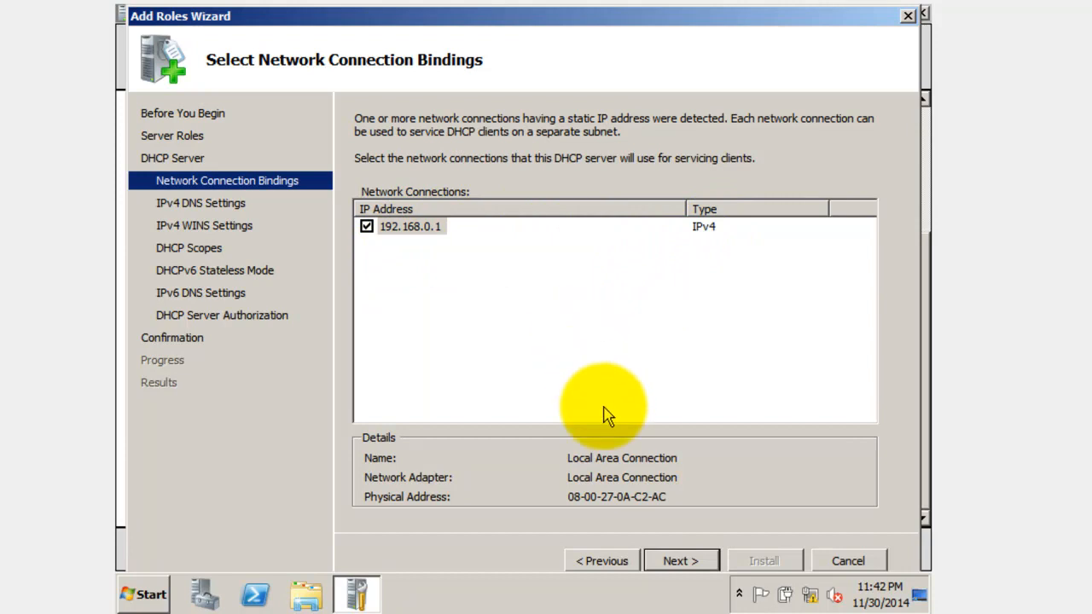
{"action": "left_click", "coordinate": [676, 563]}
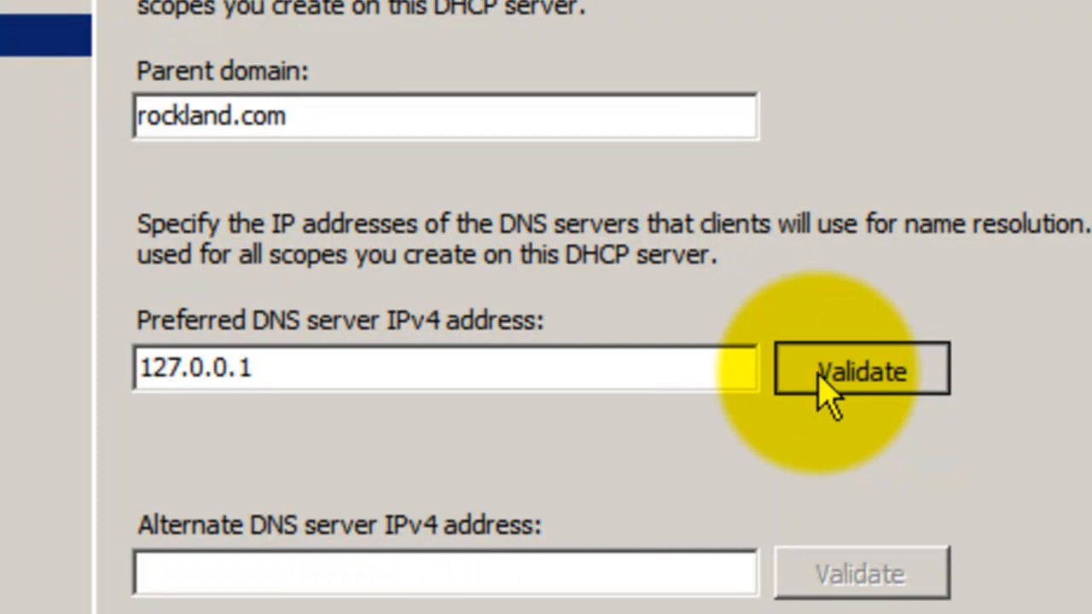
Validate preferred DNS server 127.0.0.1 for domain rockland.com and continue
{"action": "left_click", "coordinate": [826, 394]}
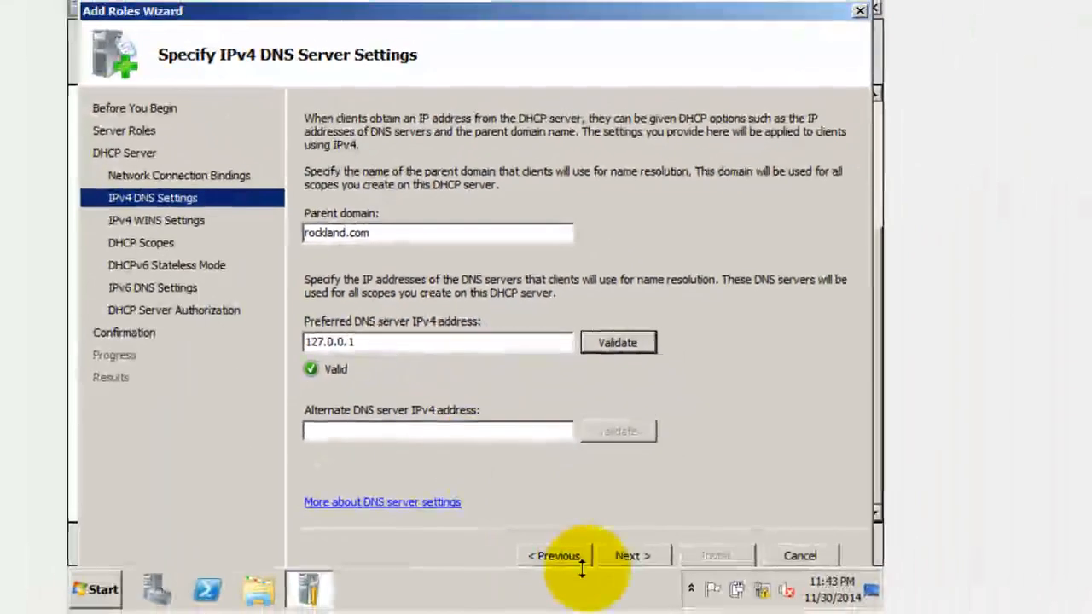
{"action": "left_click", "coordinate": [642, 556]}
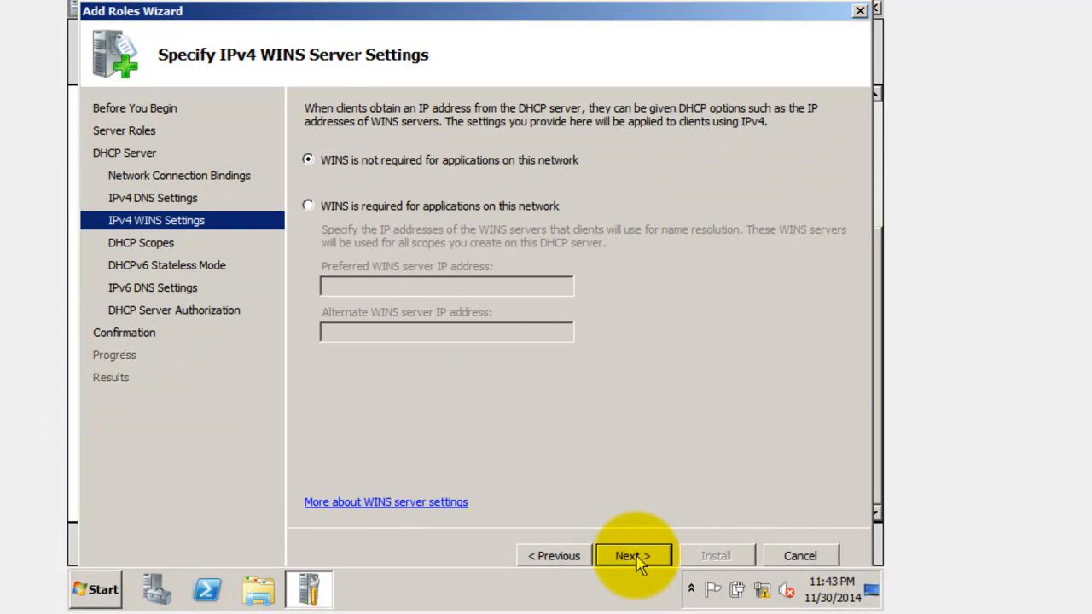
Leave WINS not required and open Add Scope on the DHCP Scopes page
{"action": "left_click", "coordinate": [637, 558]}
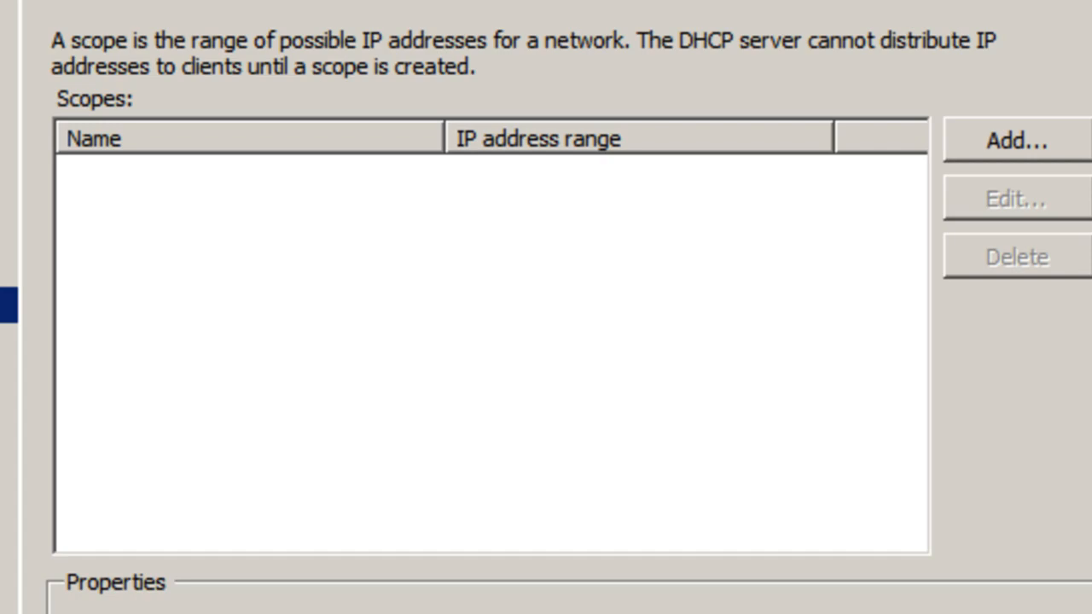
{"action": "left_click", "coordinate": [961, 138]}
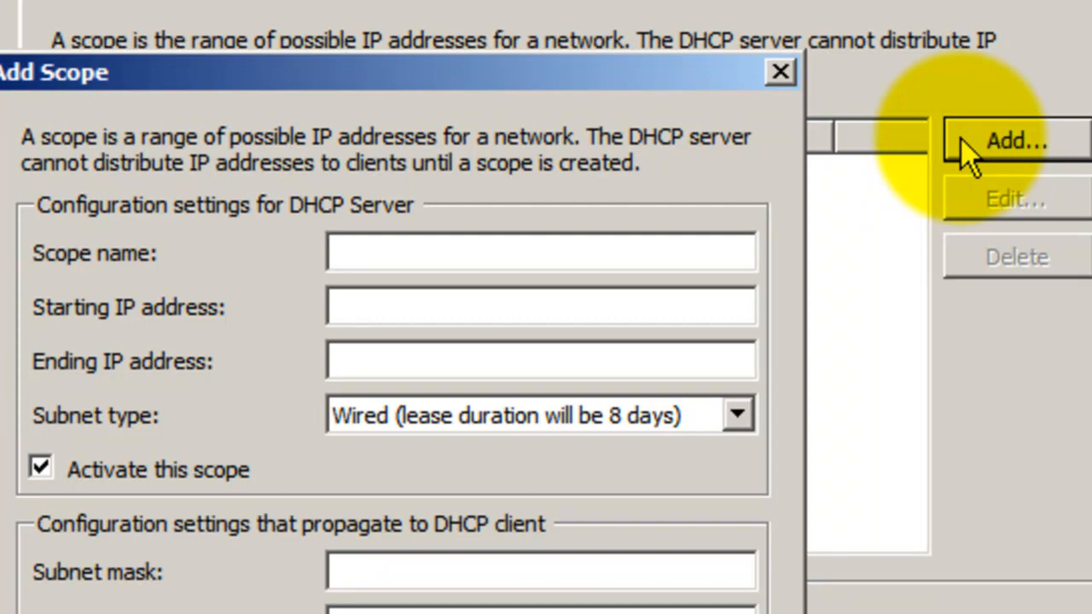
Enter 'client' as the scope name in the Add Scope dialog
{"action": "type", "text": "client"}
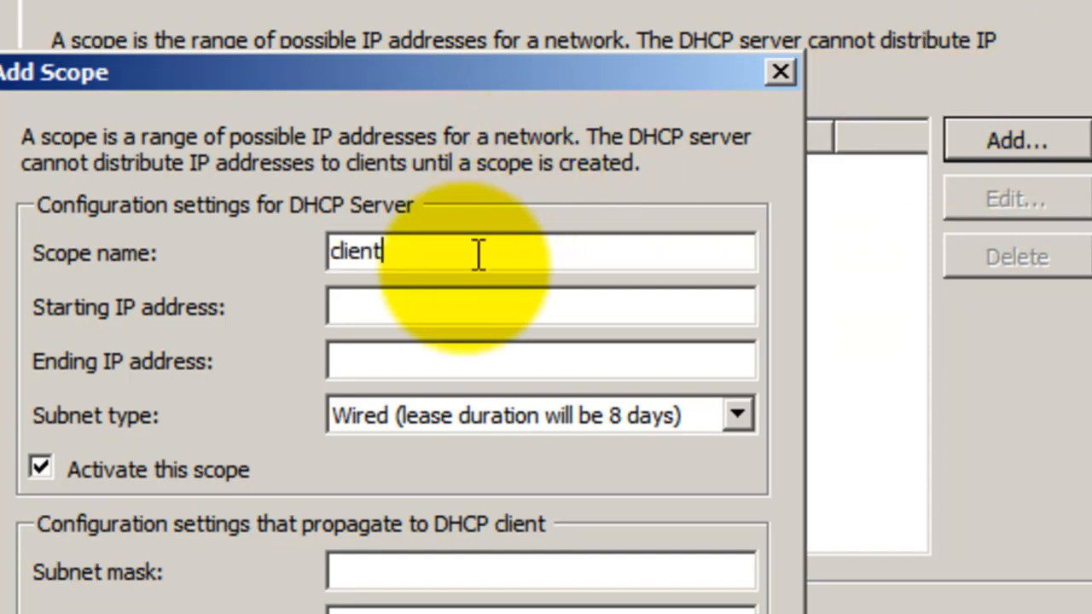
{"action": "left_click", "coordinate": [452, 313]}
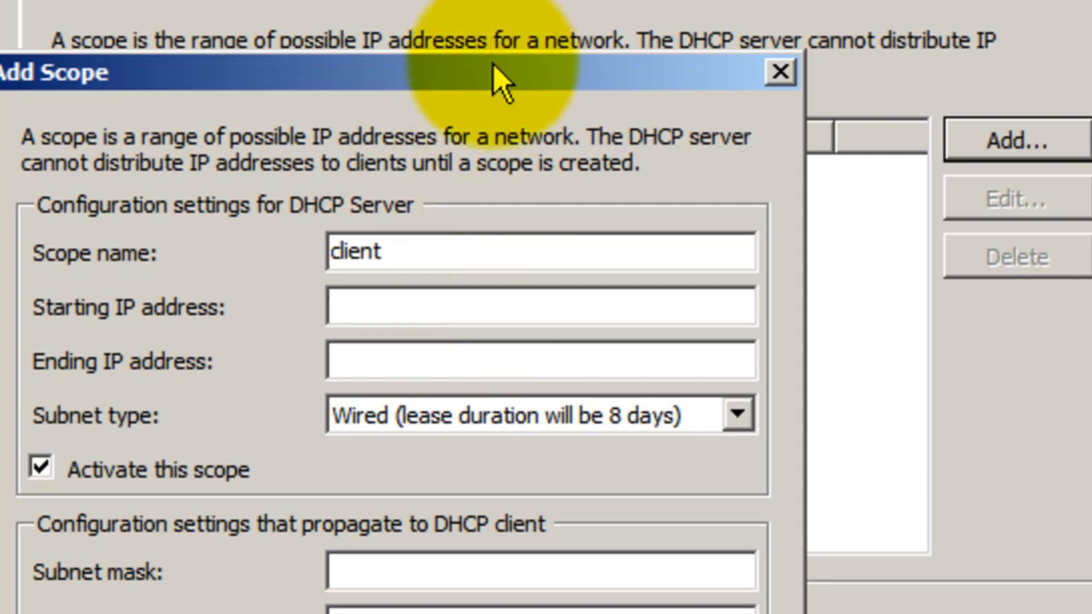
{"action": "left_click_drag", "start_coordinate": [493, 64], "coordinate": [511, 126]}
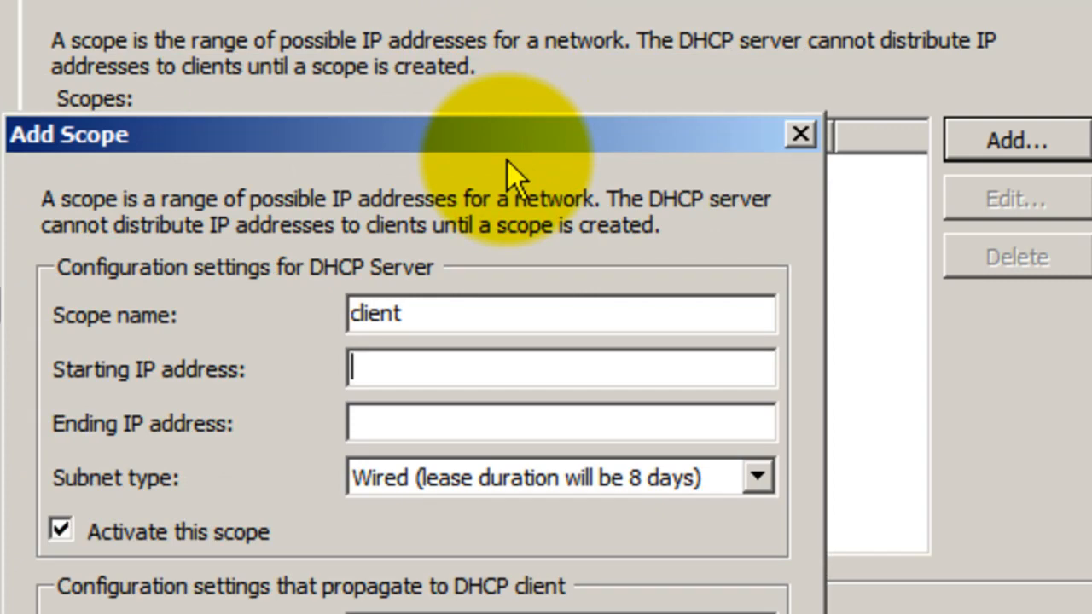
Give scope 'client' the range 192.168.0.1 to 192.168.0.224 and confirm it
{"action": "type", "text": "192.1"}
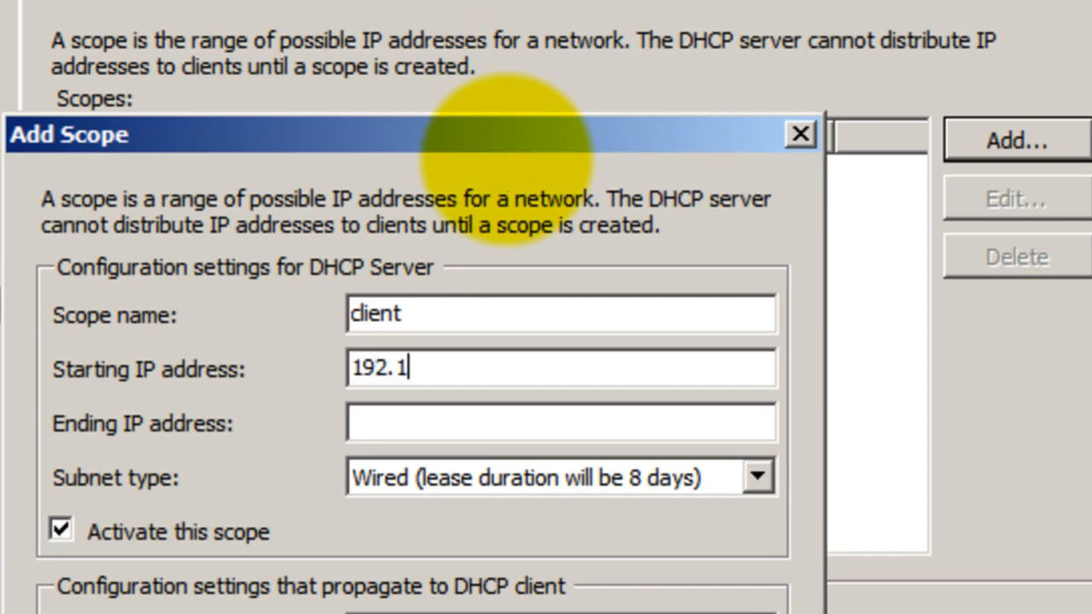
{"action": "type", "text": "68."}
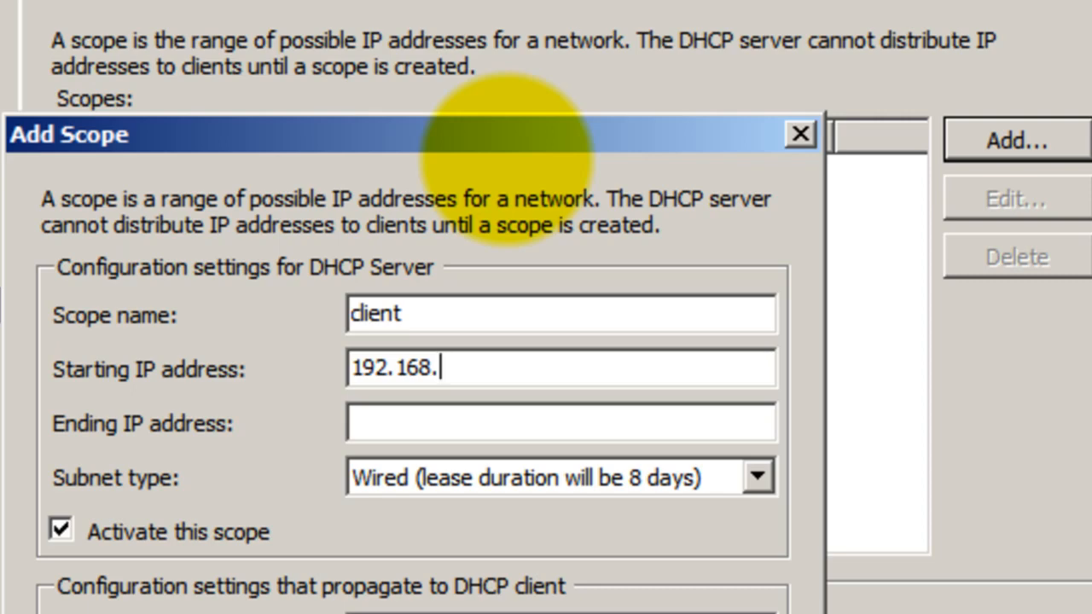
{"action": "type", "text": "0.1"}
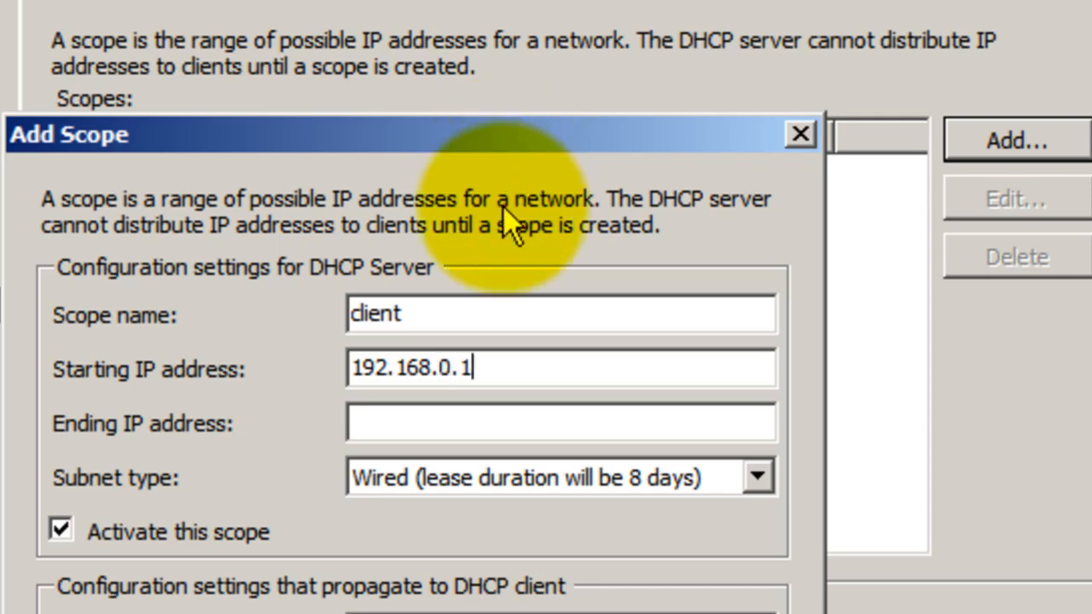
{"action": "left_click", "coordinate": [472, 437]}
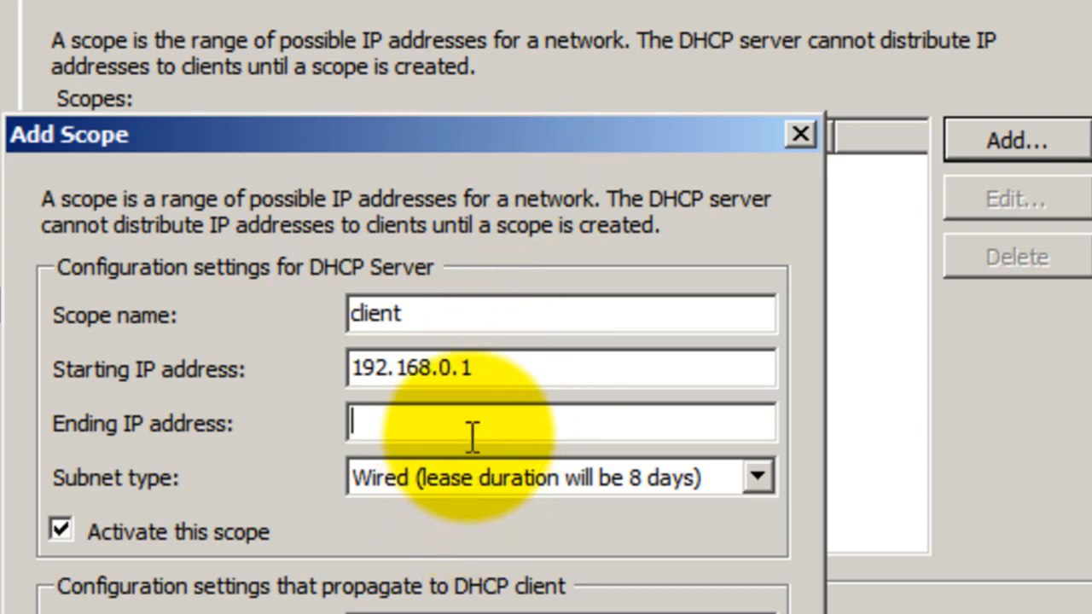
{"action": "type", "text": "192.168."}
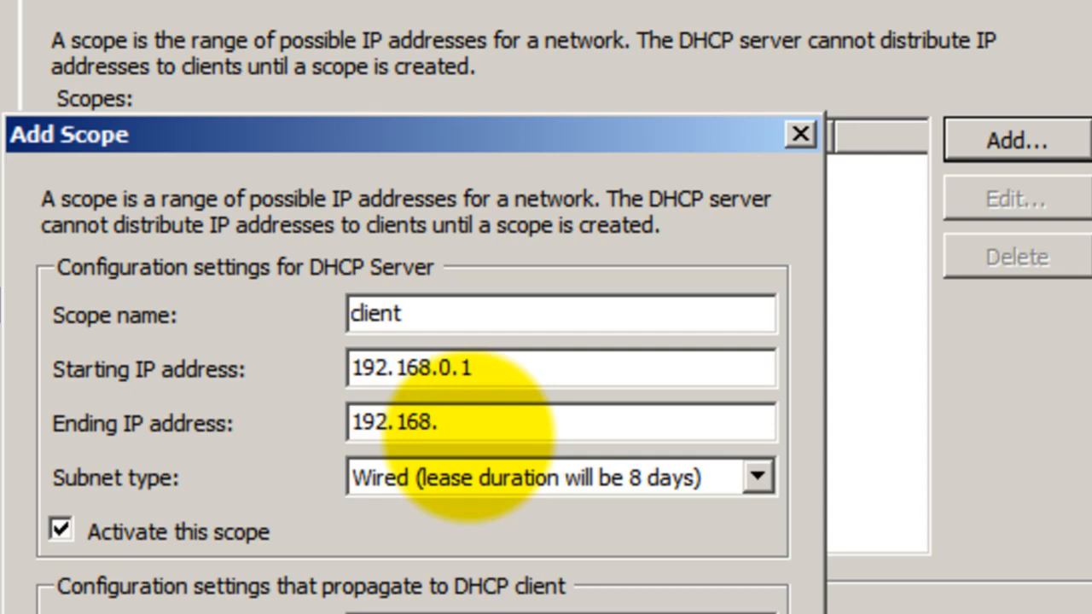
{"action": "type", "text": "0.224"}
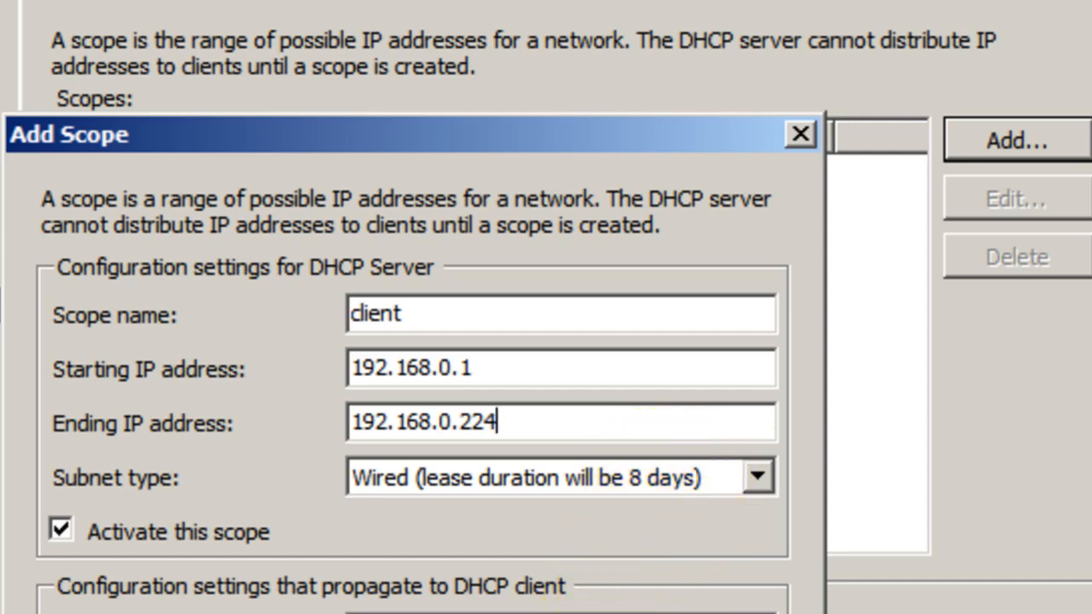
{"action": "key", "text": "Return"}
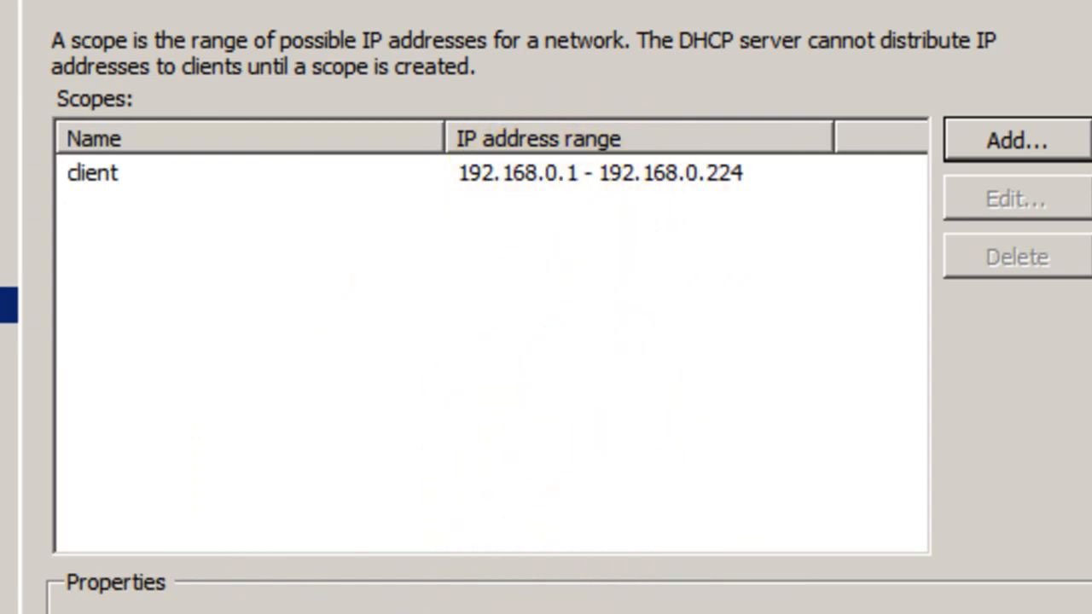
Accept the scope list and choose Disable DHCPv6 stateless mode
{"action": "key", "text": "Return"}
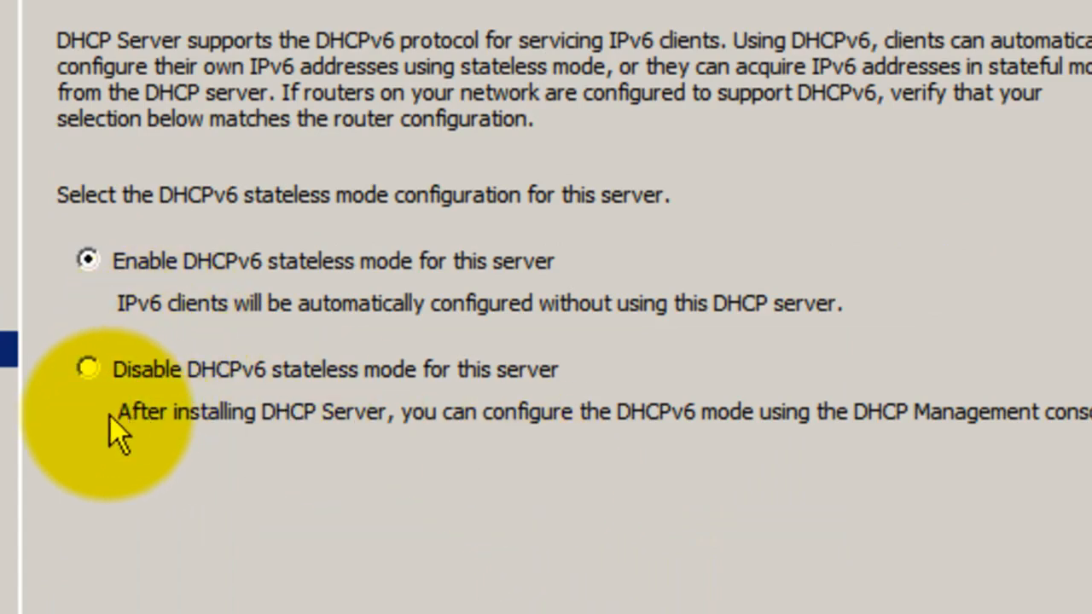
{"action": "left_click", "coordinate": [89, 368]}
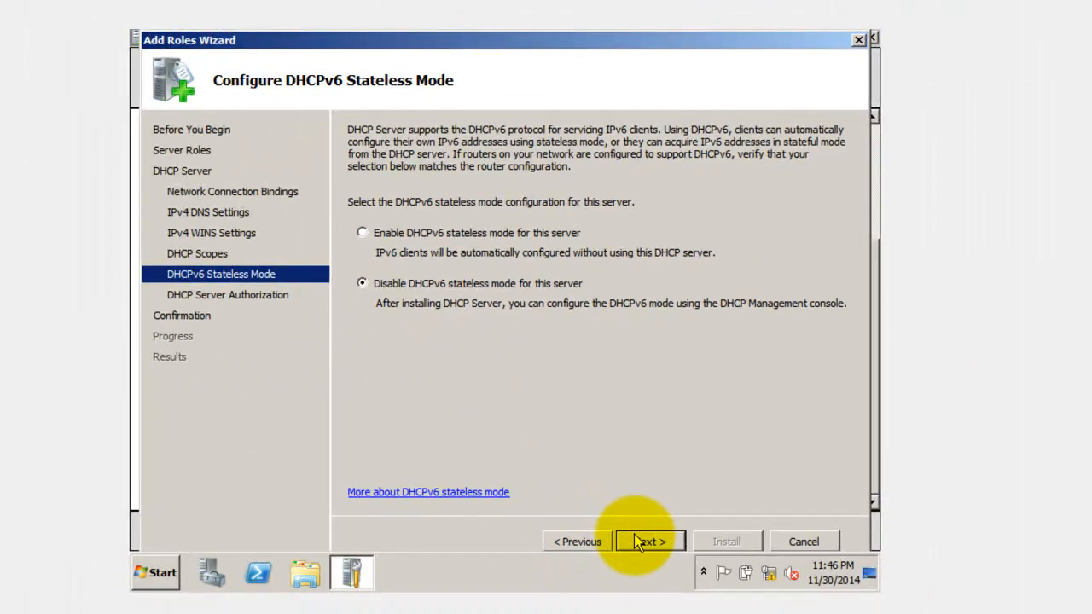
{"action": "left_click", "coordinate": [640, 544]}
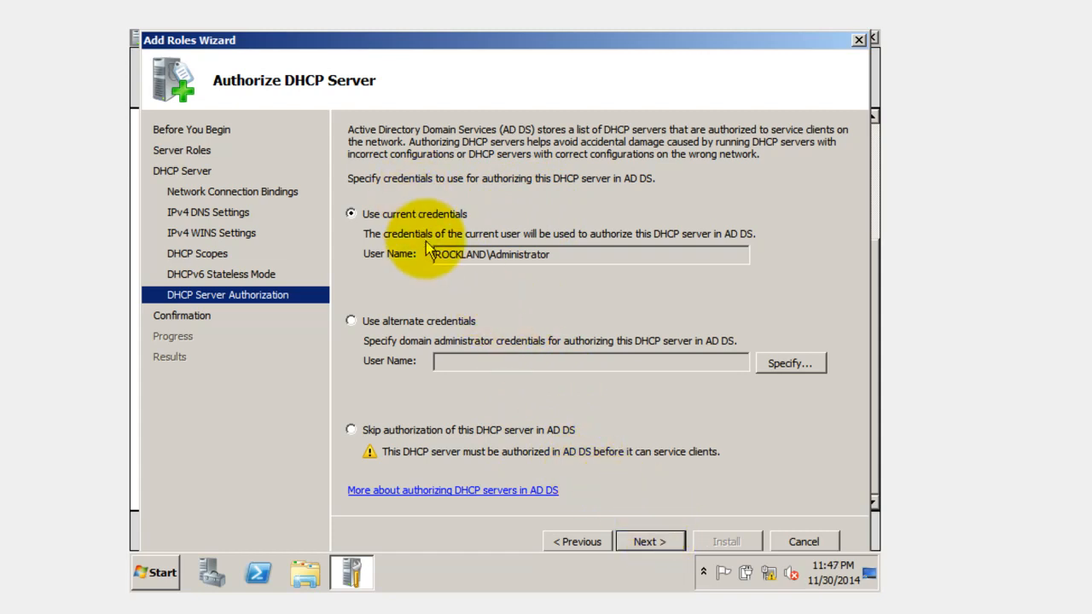
Authorize the DHCP server with current credentials and install the DHCP Server role
{"action": "left_click", "coordinate": [648, 546]}
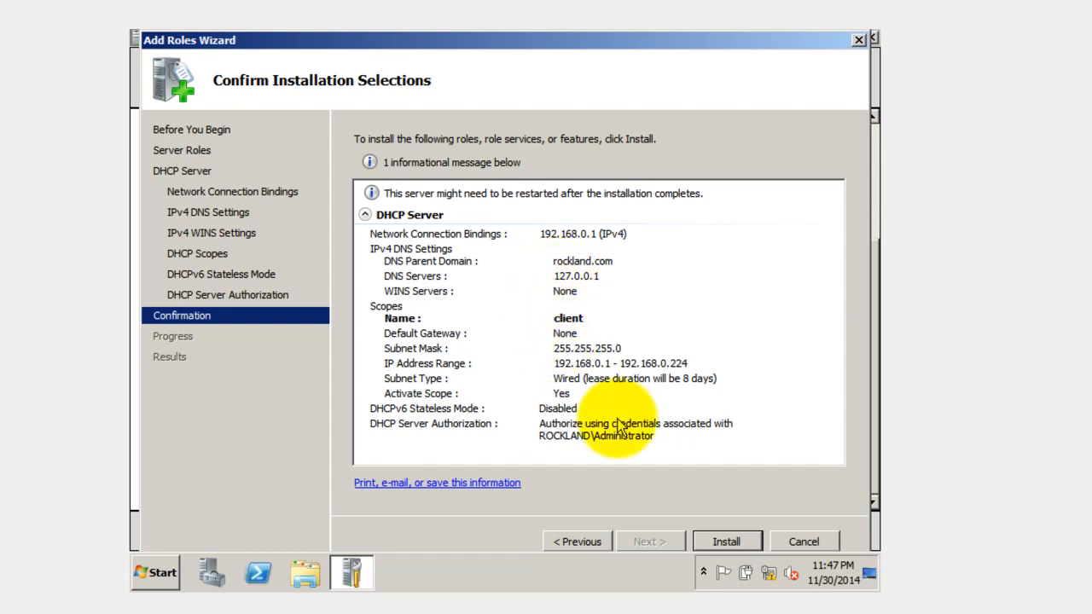
{"action": "left_click", "coordinate": [716, 543]}
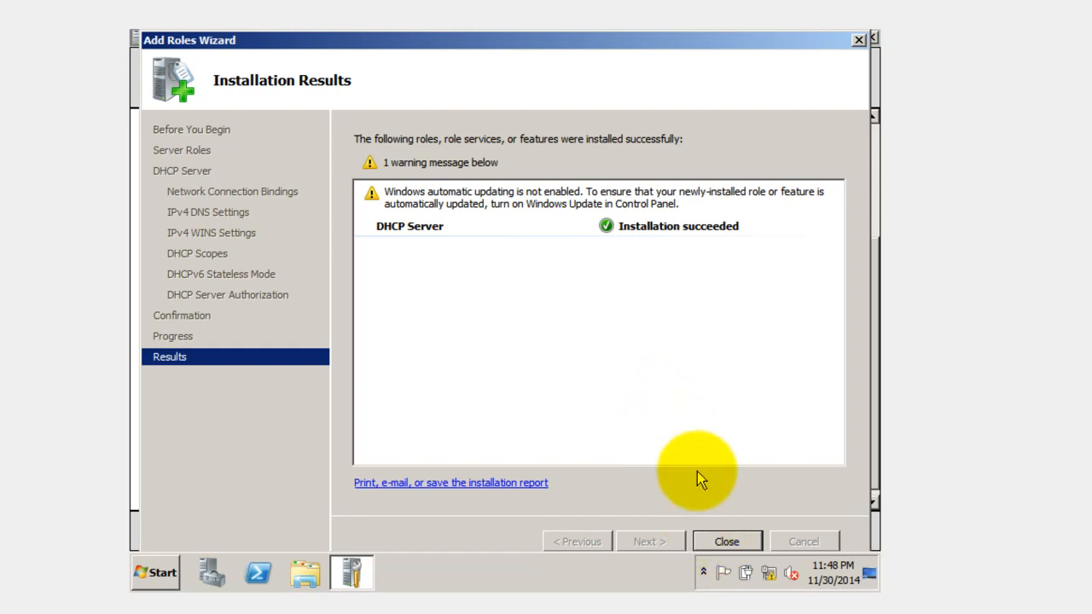
Close the wizard once DHCP Server shows installation succeeded
{"action": "left_click", "coordinate": [732, 541]}
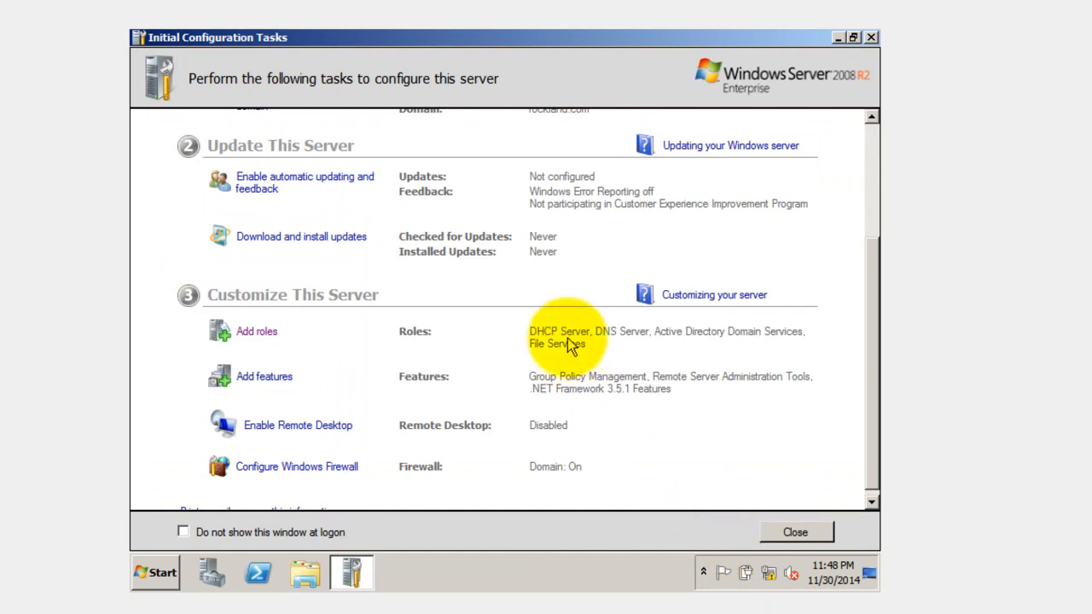
Restart the Windows Server 2008 R2 machine from the Start menu's Log off options
{"action": "left_click", "coordinate": [154, 572]}
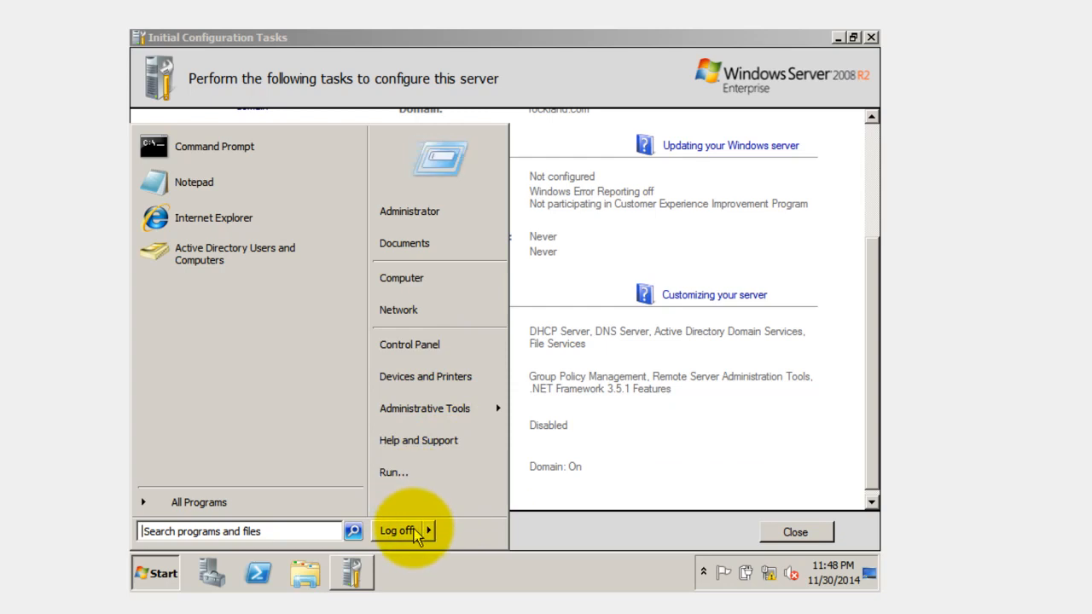
{"action": "mouse_move", "coordinate": [424, 532]}
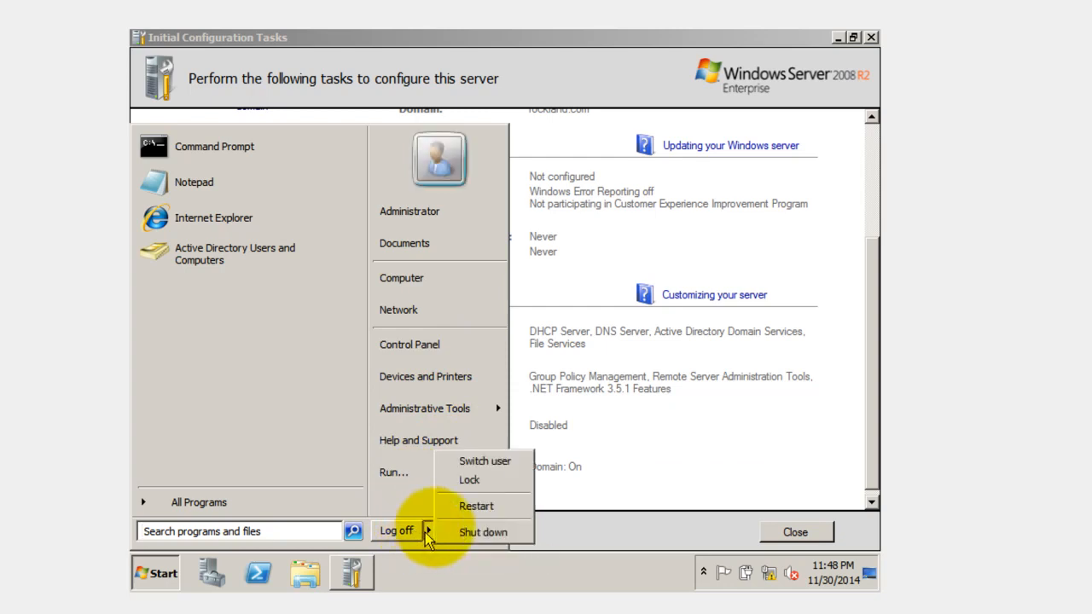
{"action": "left_click", "coordinate": [499, 531]}
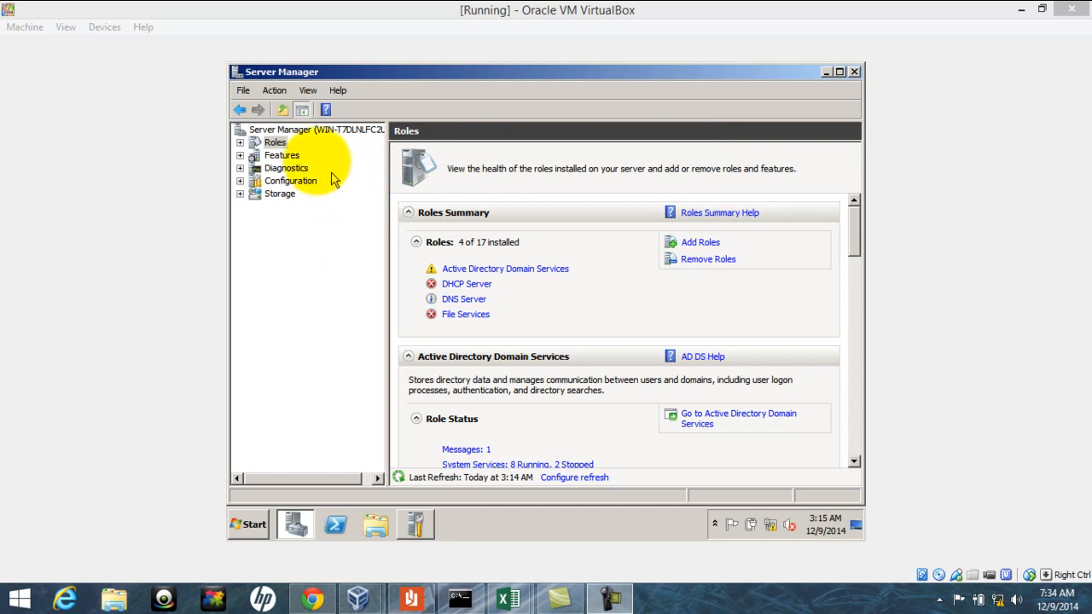
Drill down Roles > DHCP Server > IPv4 to open Scope [192.168.1.0] Scope1
{"action": "left_click", "coordinate": [274, 146]}
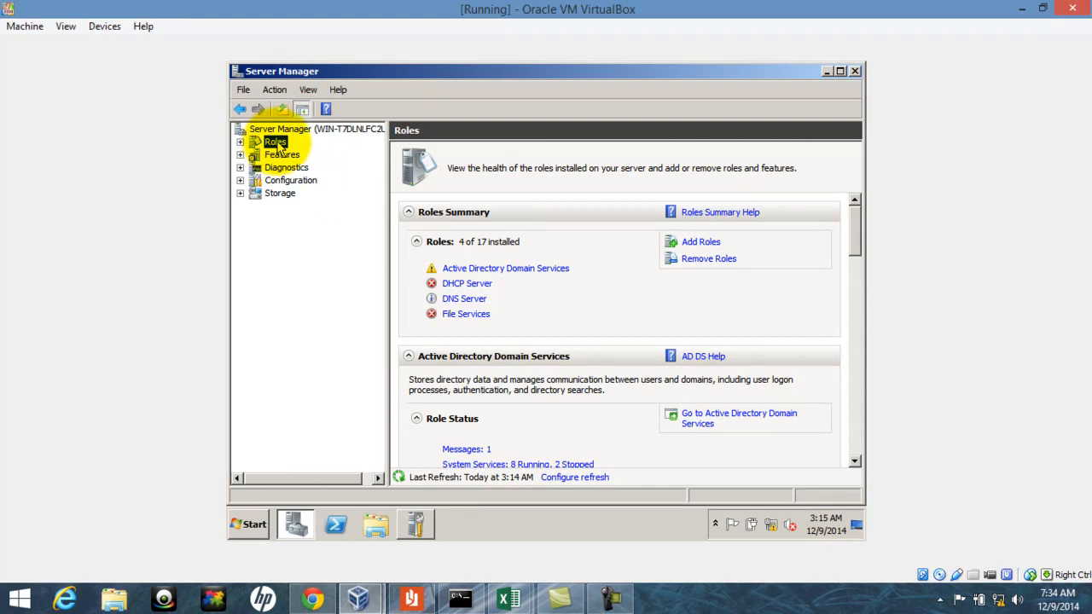
{"action": "double_click", "coordinate": [278, 145]}
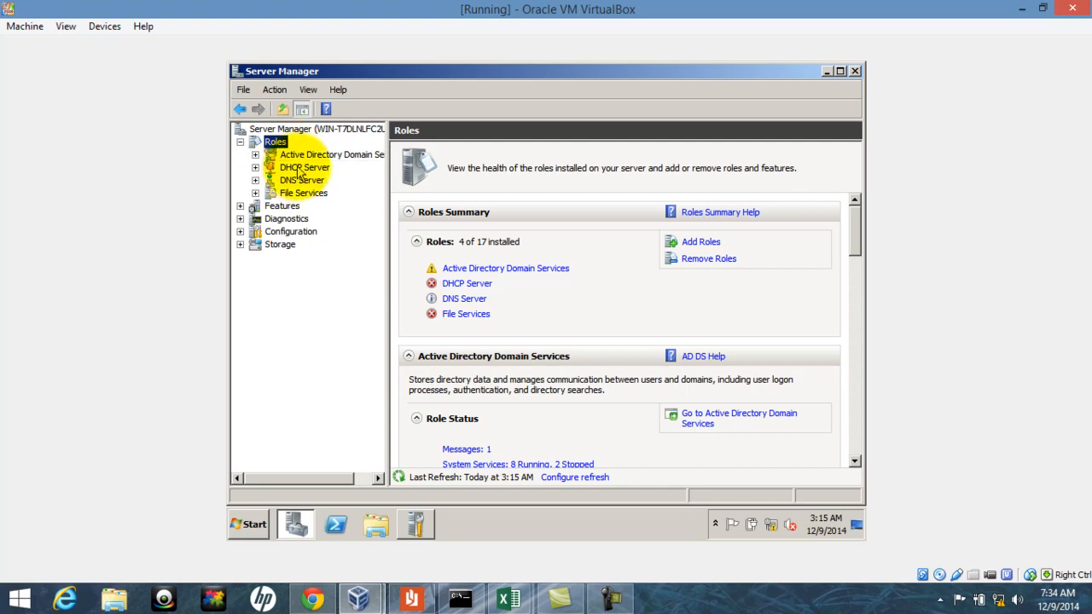
{"action": "double_click", "coordinate": [302, 168]}
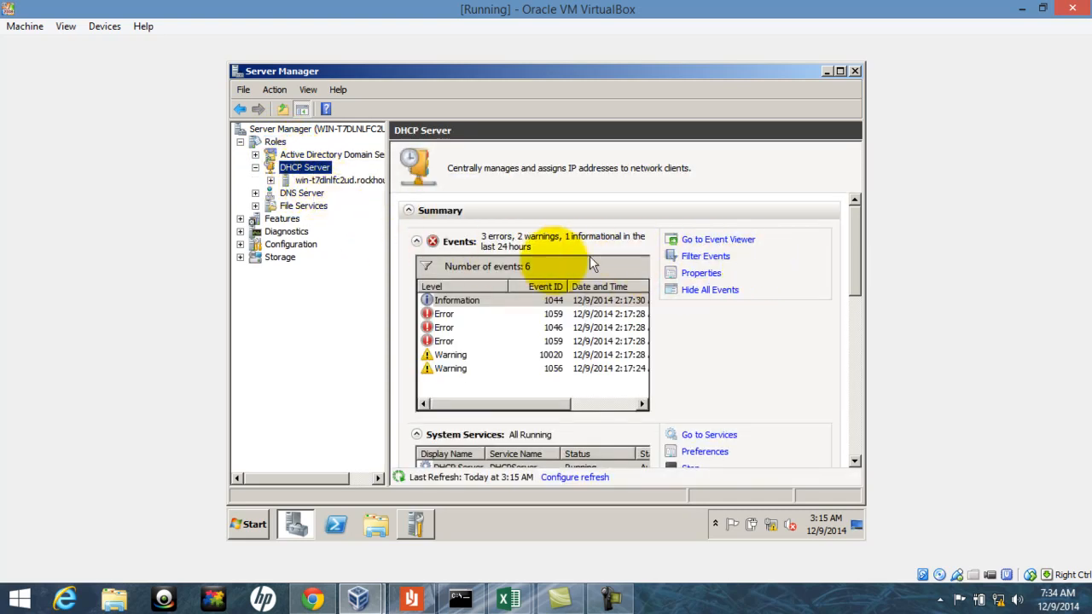
{"action": "double_click", "coordinate": [346, 183]}
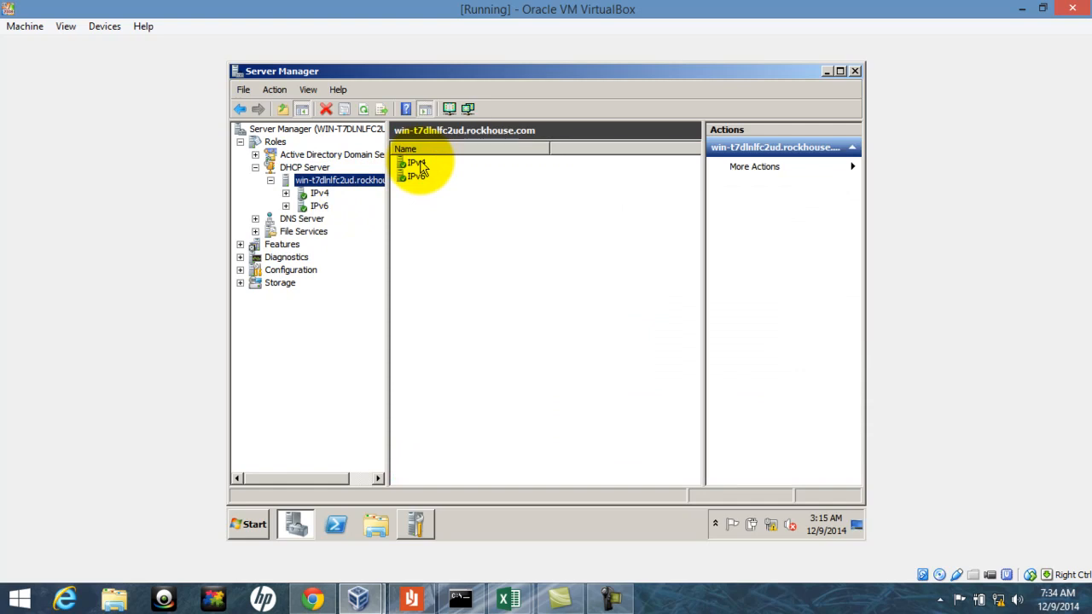
{"action": "double_click", "coordinate": [417, 163]}
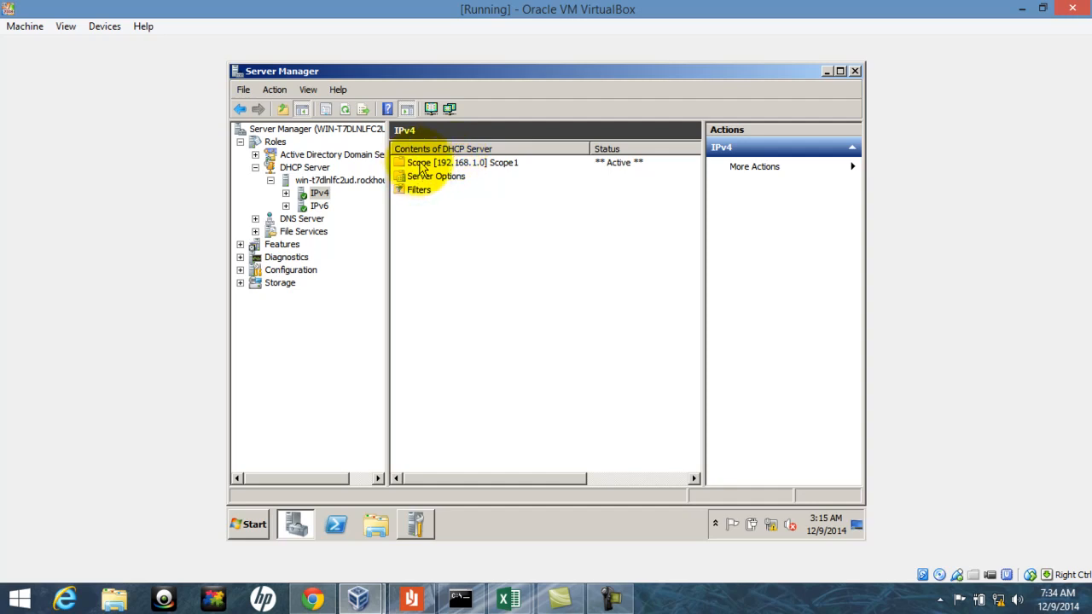
{"action": "double_click", "coordinate": [419, 164]}
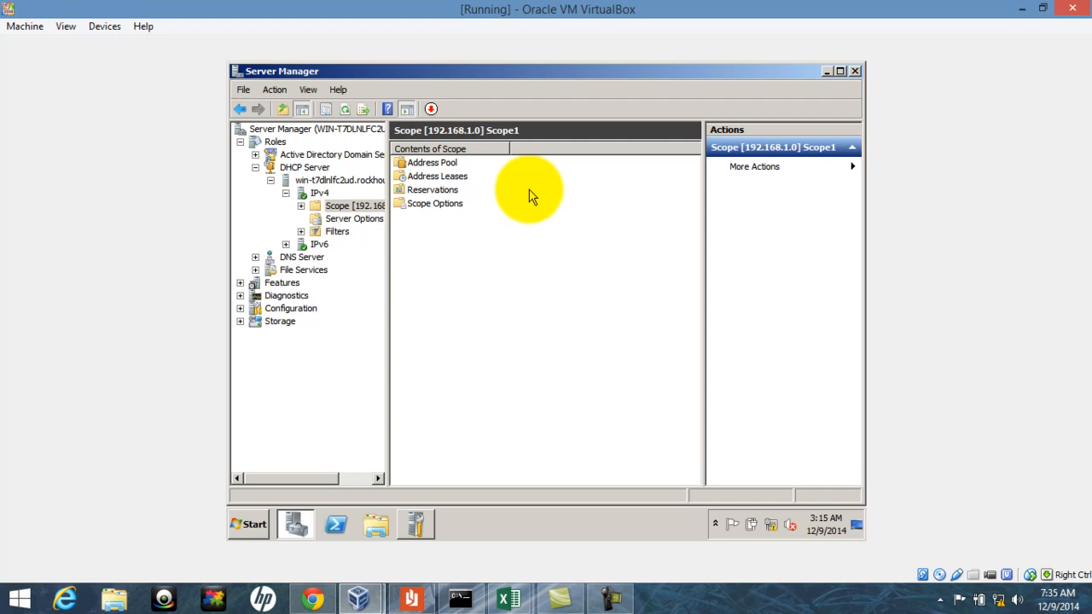
View Scope1's address pool 192.168.1.10–192.168.1.254, then its Reservations page
{"action": "left_click", "coordinate": [447, 166]}
{"action": "double_click", "coordinate": [449, 167]}
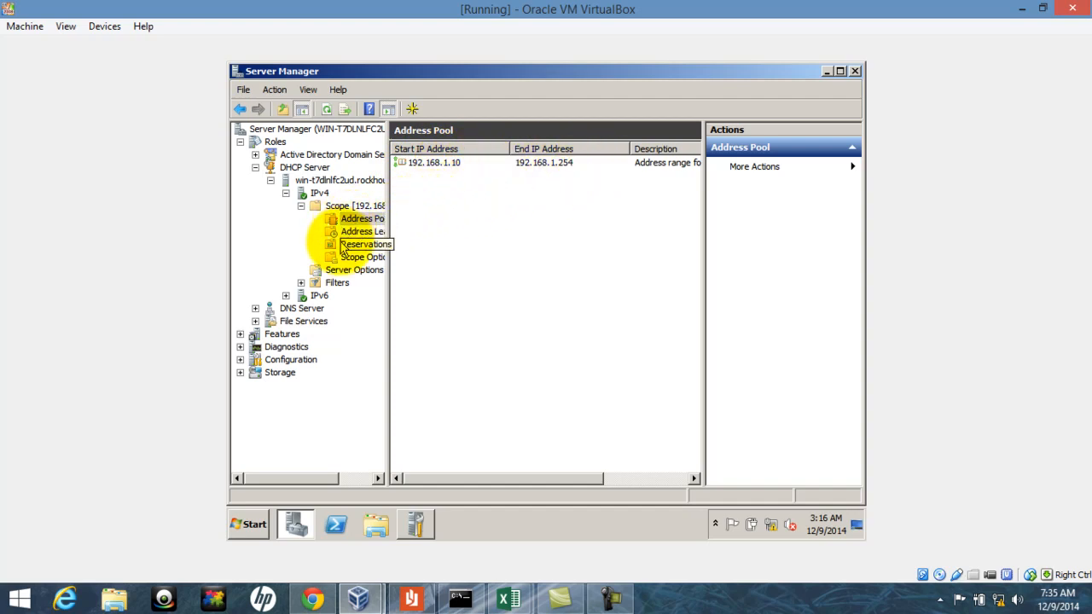
{"action": "left_click", "coordinate": [345, 246]}
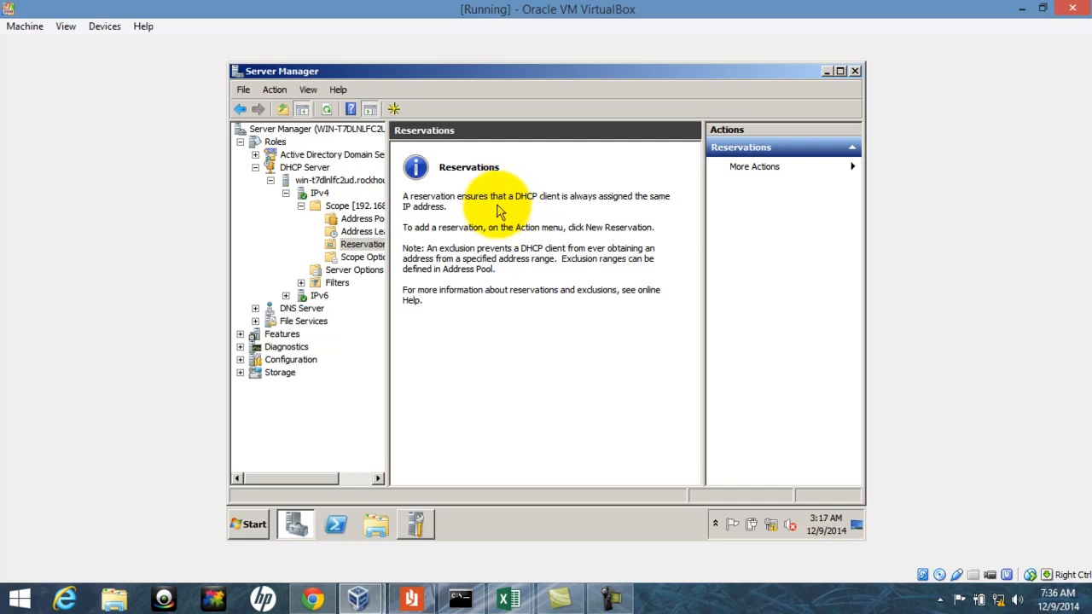
{"action": "right_click", "coordinate": [360, 249]}
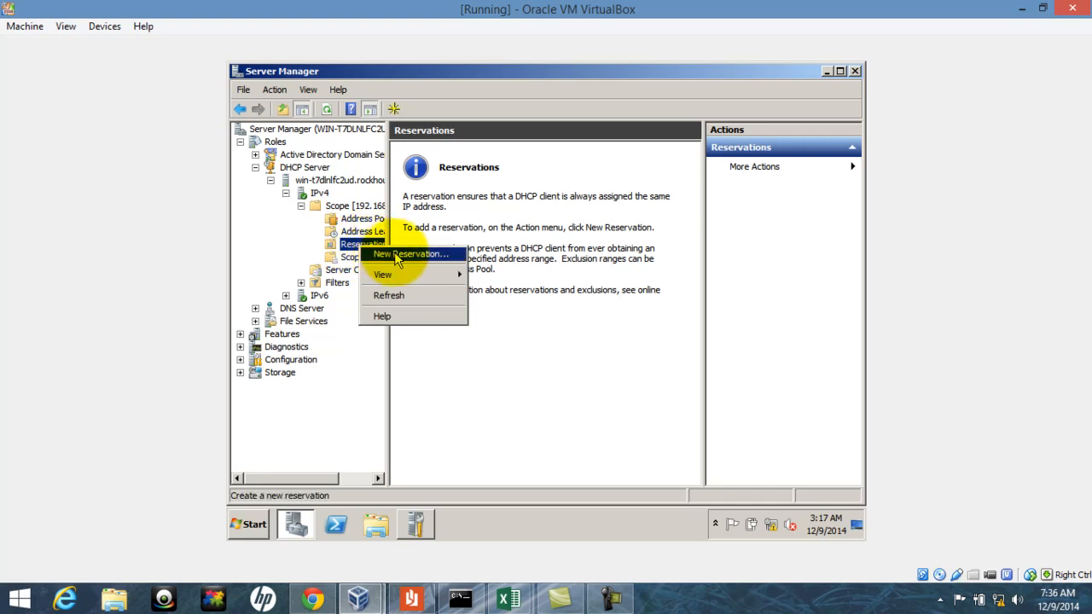
{"action": "left_click", "coordinate": [397, 256]}
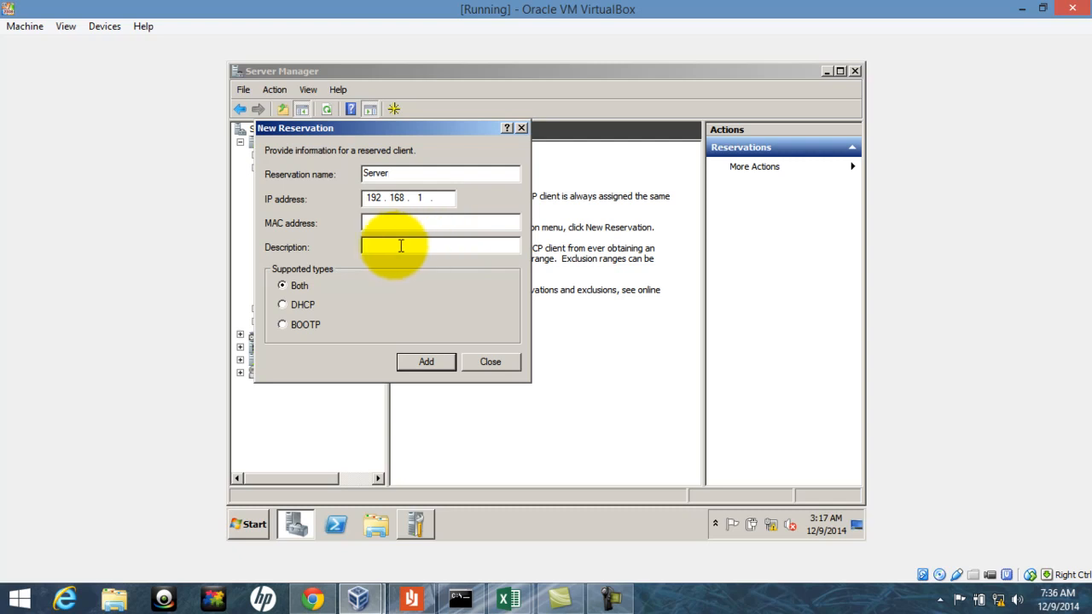
{"action": "type", "text": "1"}
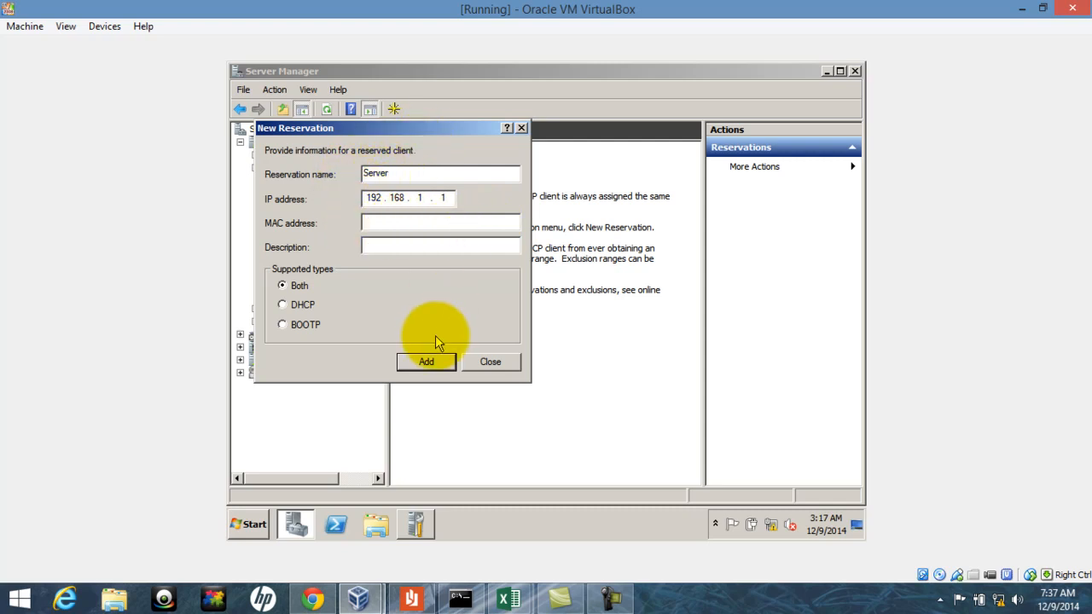
{"action": "left_click", "coordinate": [492, 362]}
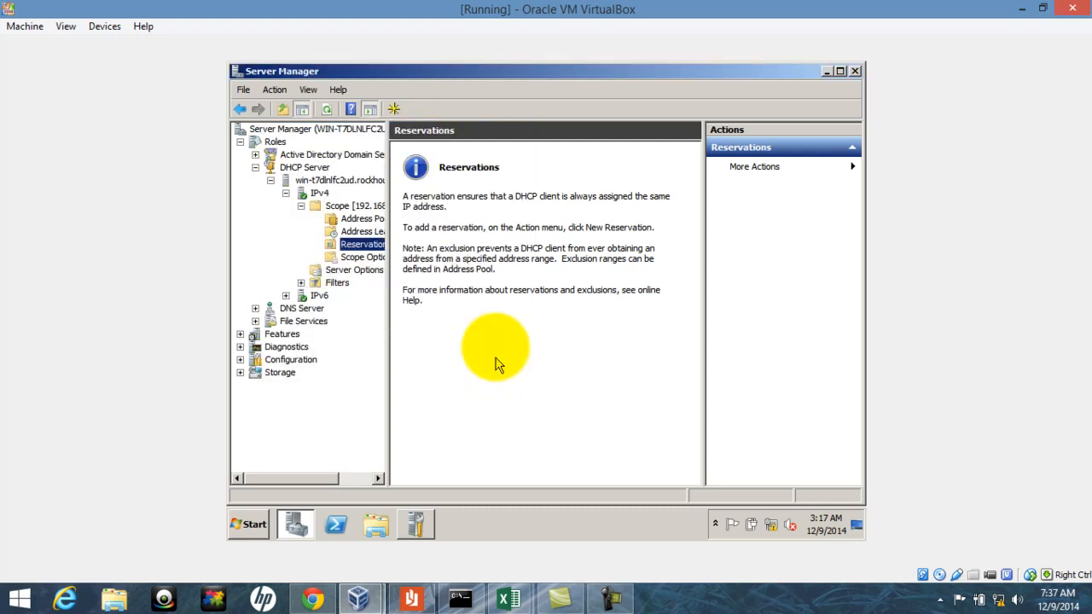
Review Scope Options (DNS 127.0.0.1, domain Rockhouse.com) without changes, then return to Scope1's contents
{"action": "left_click", "coordinate": [364, 257]}
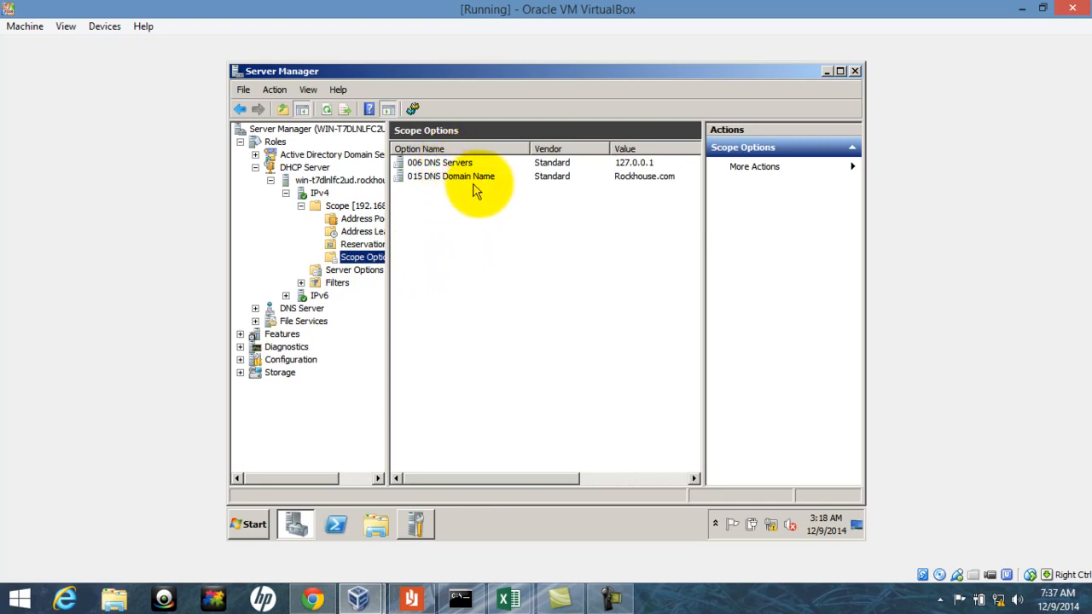
{"action": "right_click", "coordinate": [372, 260]}
{"action": "left_click", "coordinate": [416, 264]}
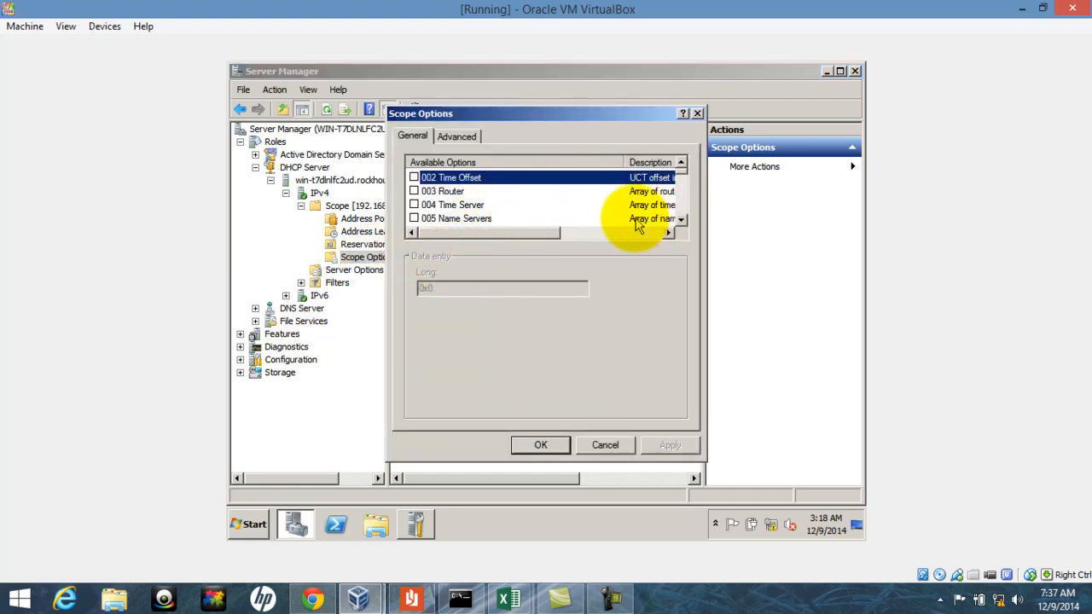
{"action": "left_click", "coordinate": [680, 220]}
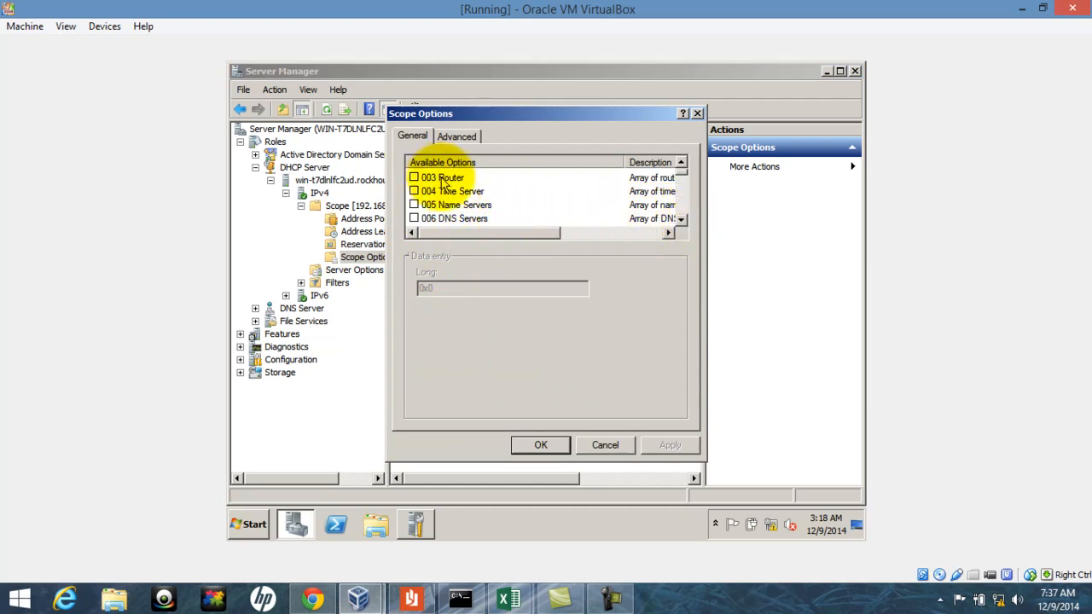
{"action": "double_click", "coordinate": [682, 219]}
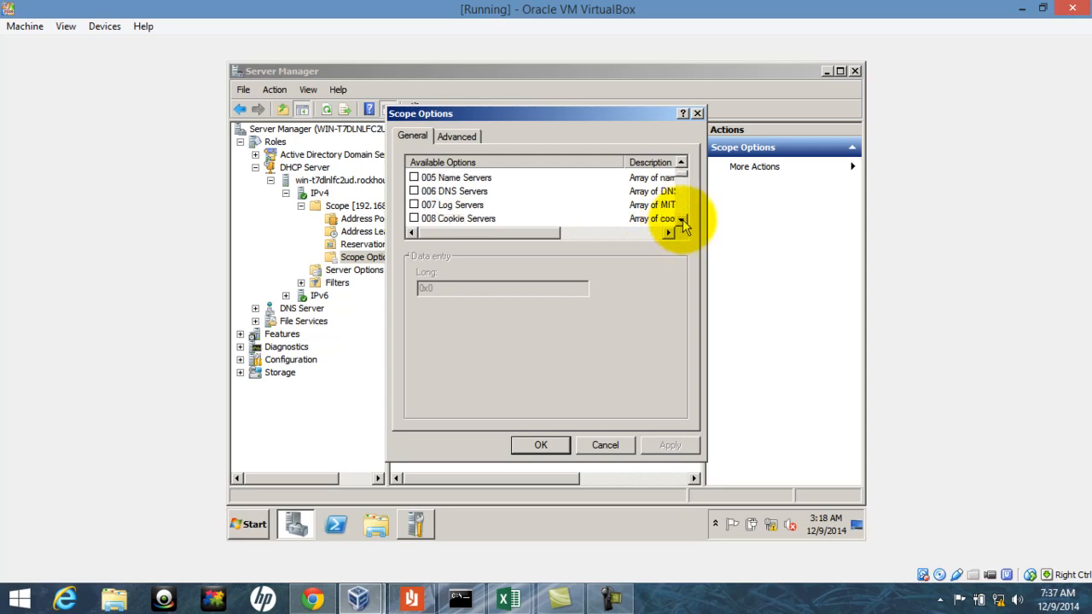
{"action": "left_click", "coordinate": [682, 219]}
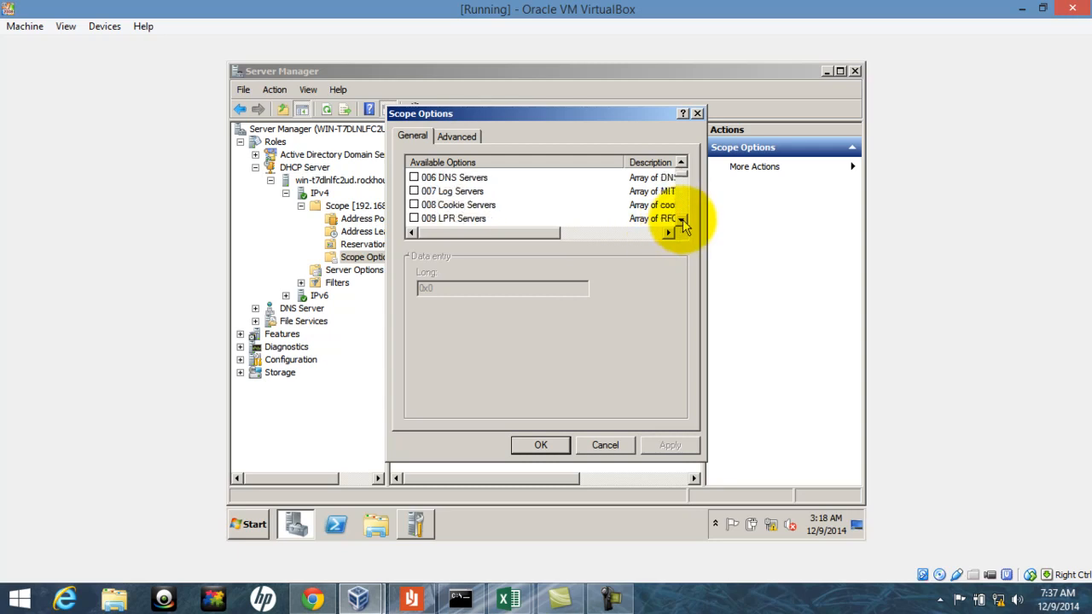
{"action": "left_click", "coordinate": [543, 445]}
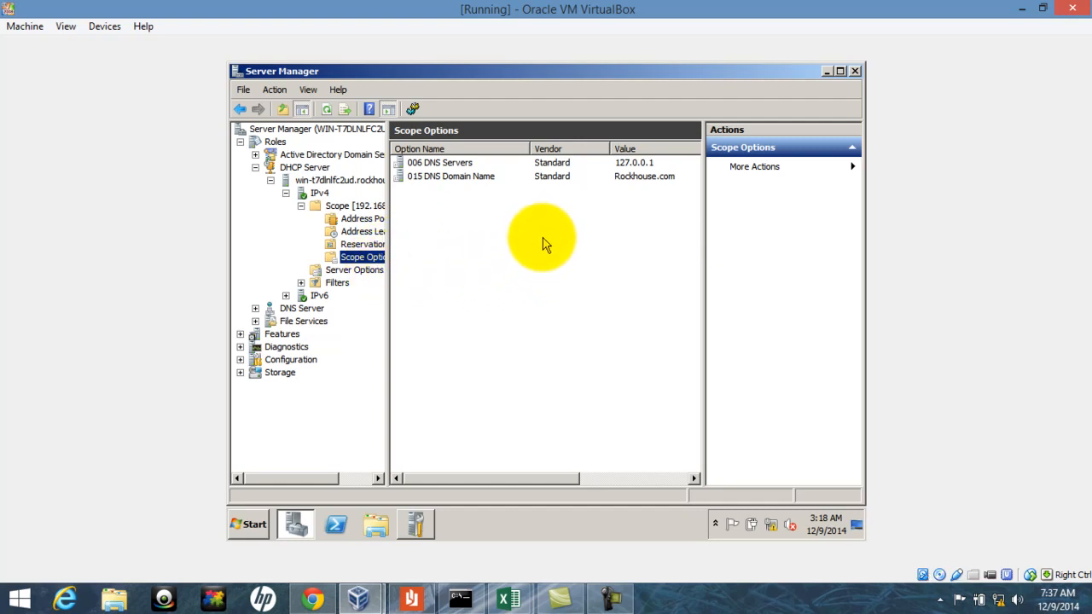
{"action": "left_click", "coordinate": [354, 208]}
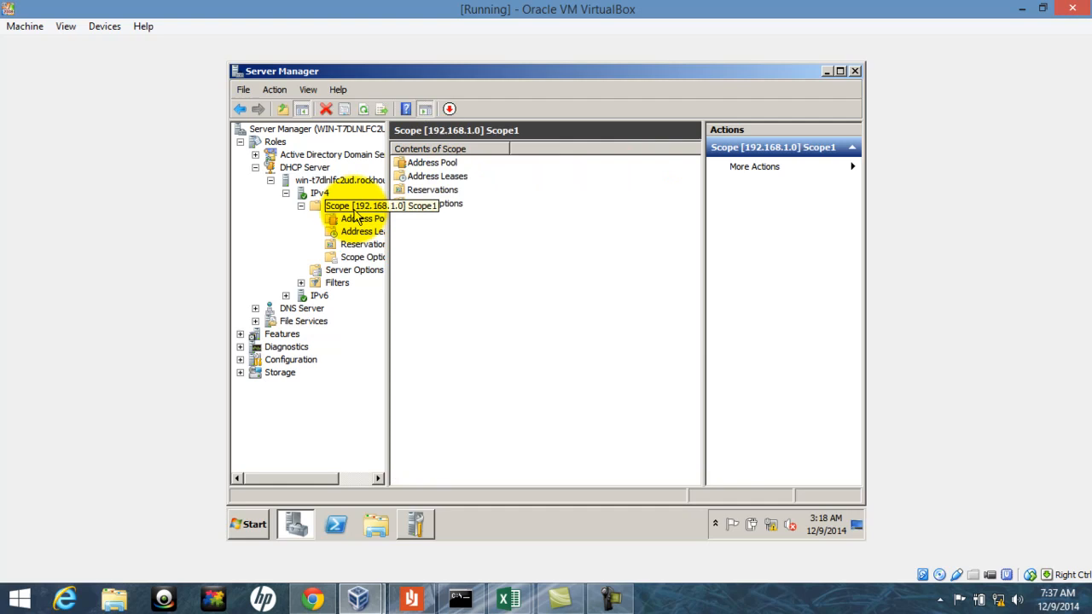
Show Scope1's address pool, then open the Windows 7 client's Network Connections list
{"action": "left_click", "coordinate": [354, 224]}
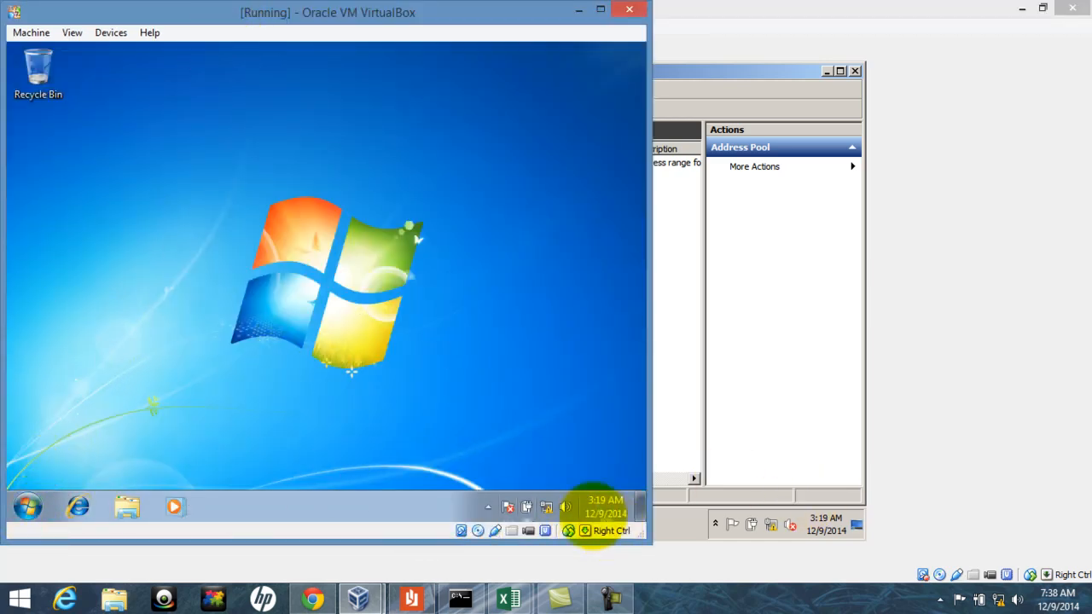
{"action": "right_click", "coordinate": [527, 506]}
{"action": "left_click", "coordinate": [530, 491]}
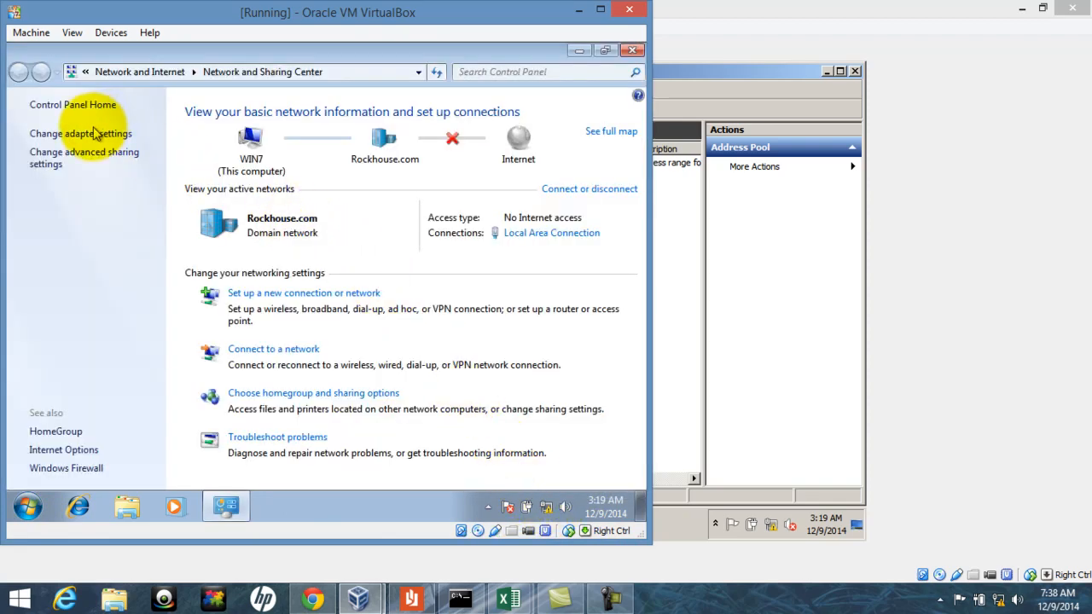
{"action": "left_click", "coordinate": [93, 134]}
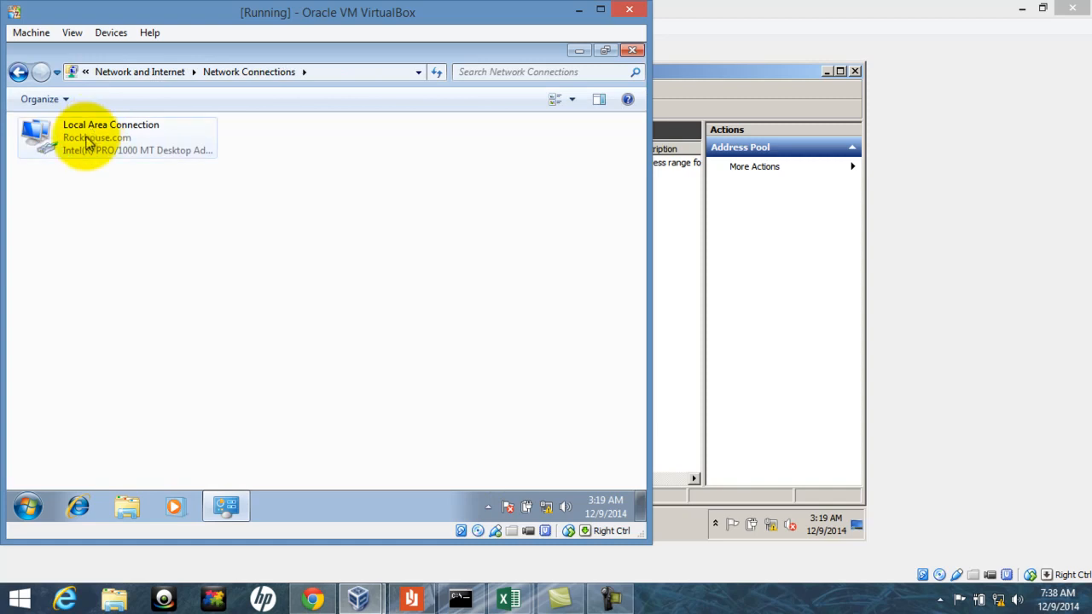
Set Local Area Connection's IPv4 to obtain IP and DNS automatically, entering the administrator password
{"action": "right_click", "coordinate": [90, 142]}
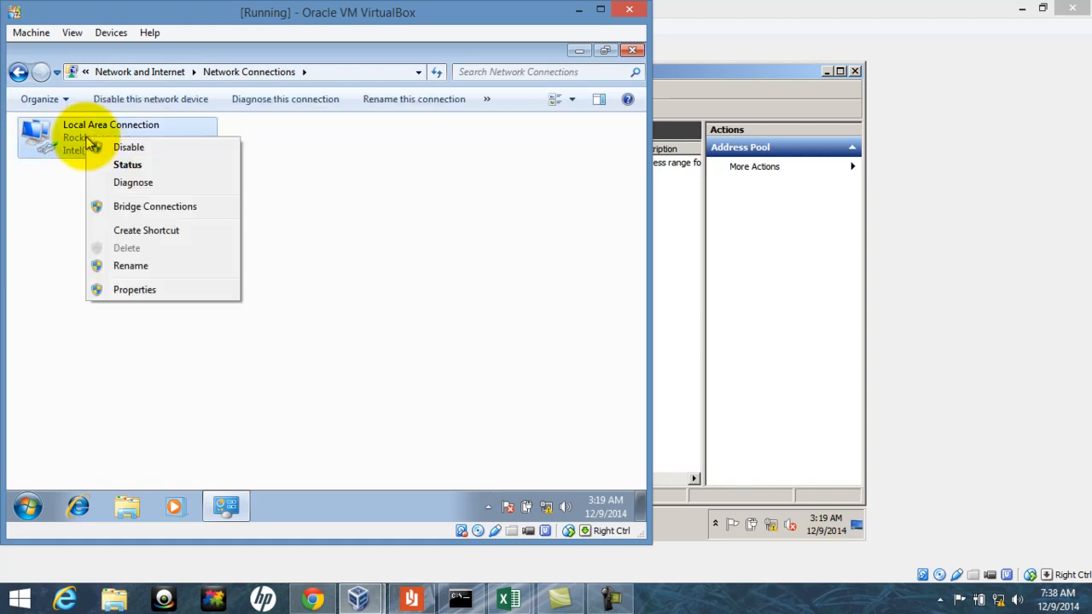
{"action": "left_click", "coordinate": [141, 290]}
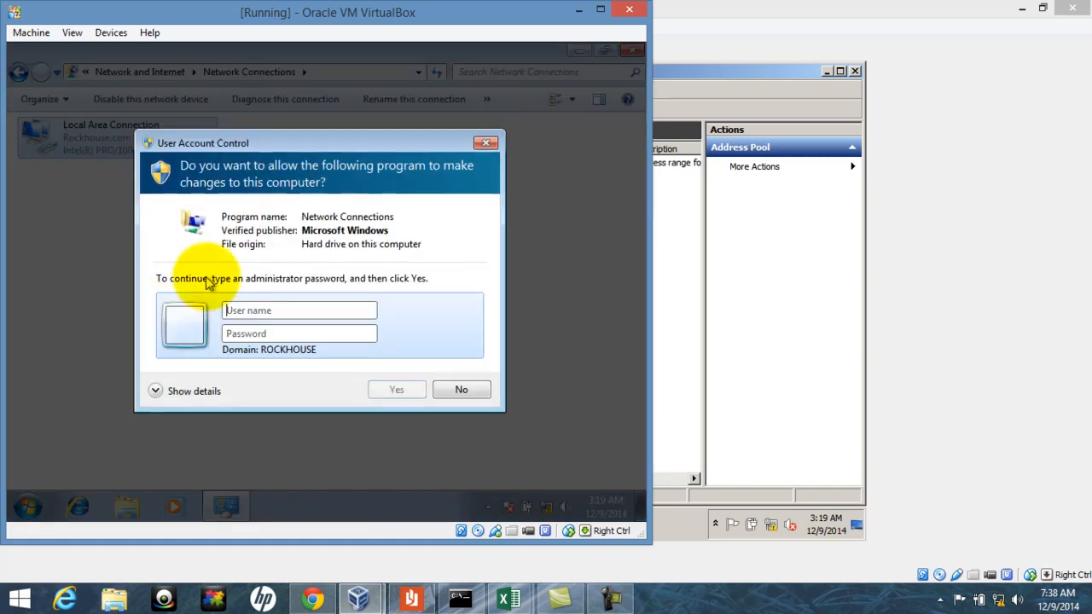
{"action": "type", "text": "Administra"}
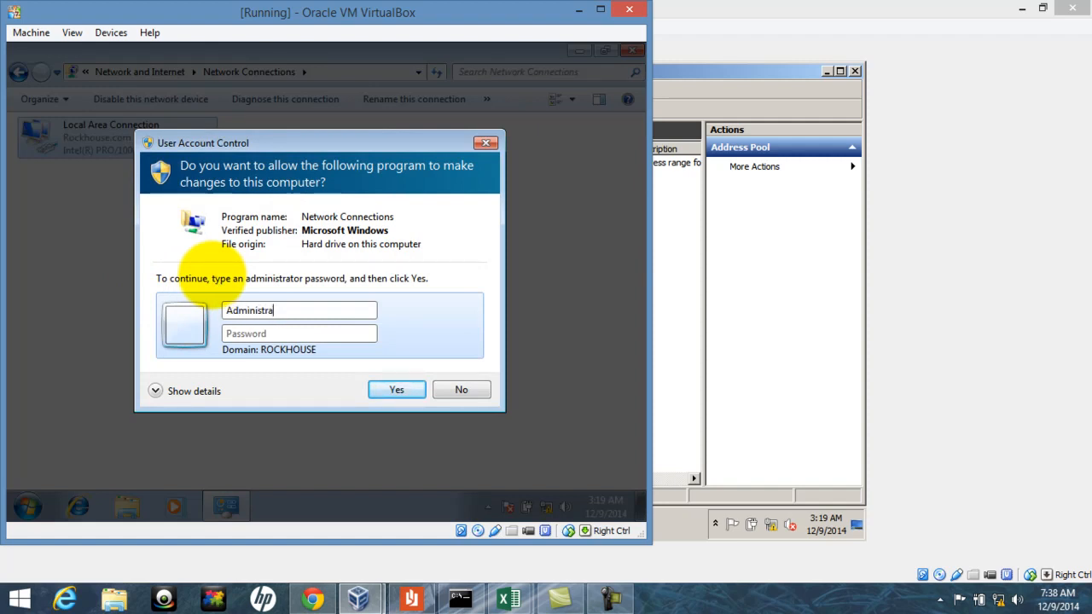
{"action": "type", "text": "p"}
{"action": "key", "text": "Return"}
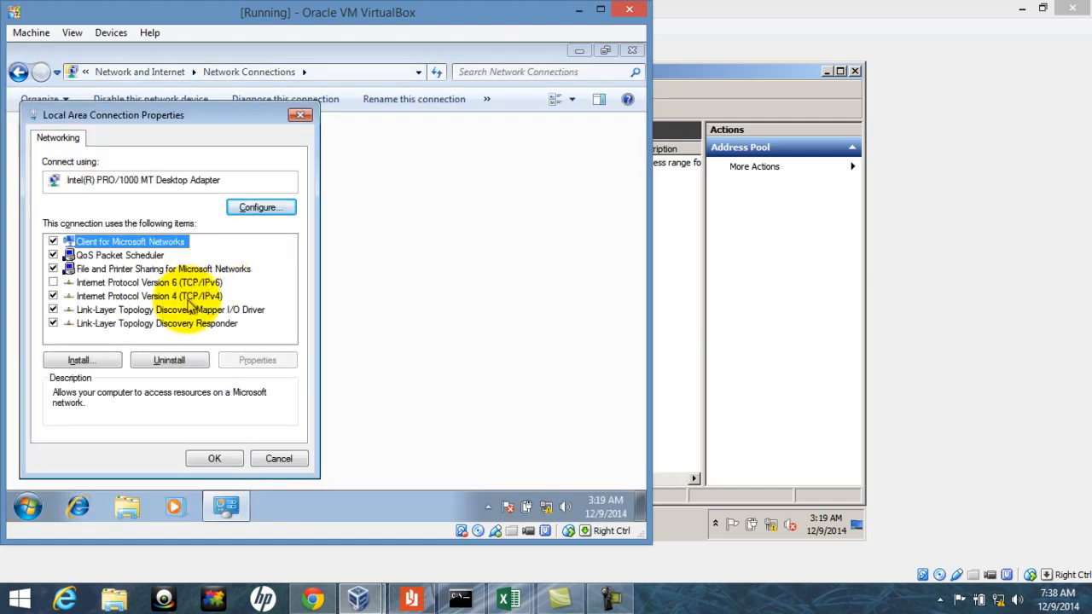
{"action": "left_click", "coordinate": [158, 297]}
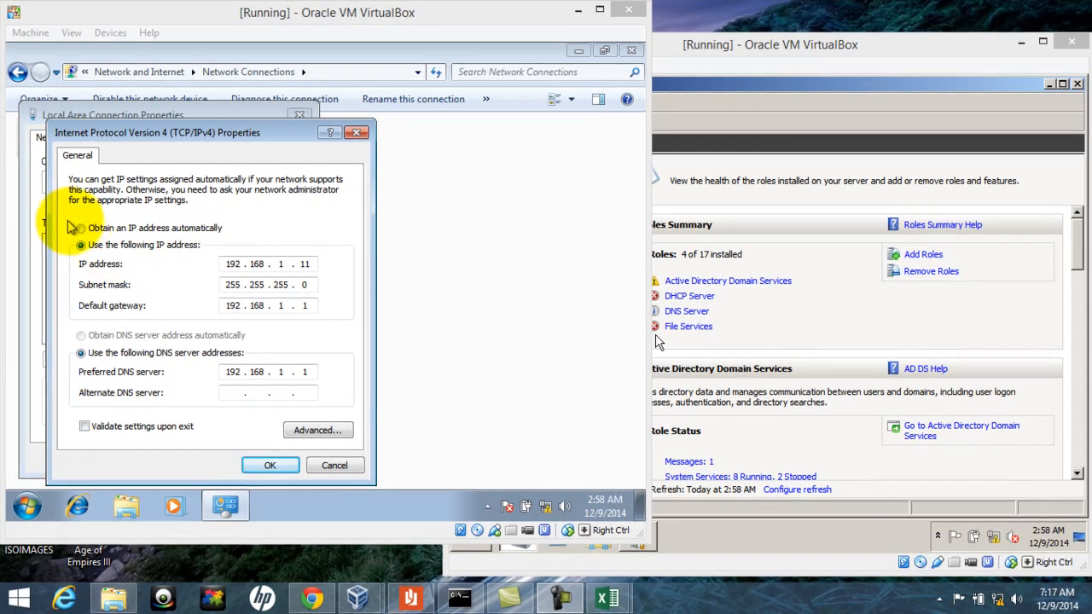
{"action": "left_click", "coordinate": [81, 228]}
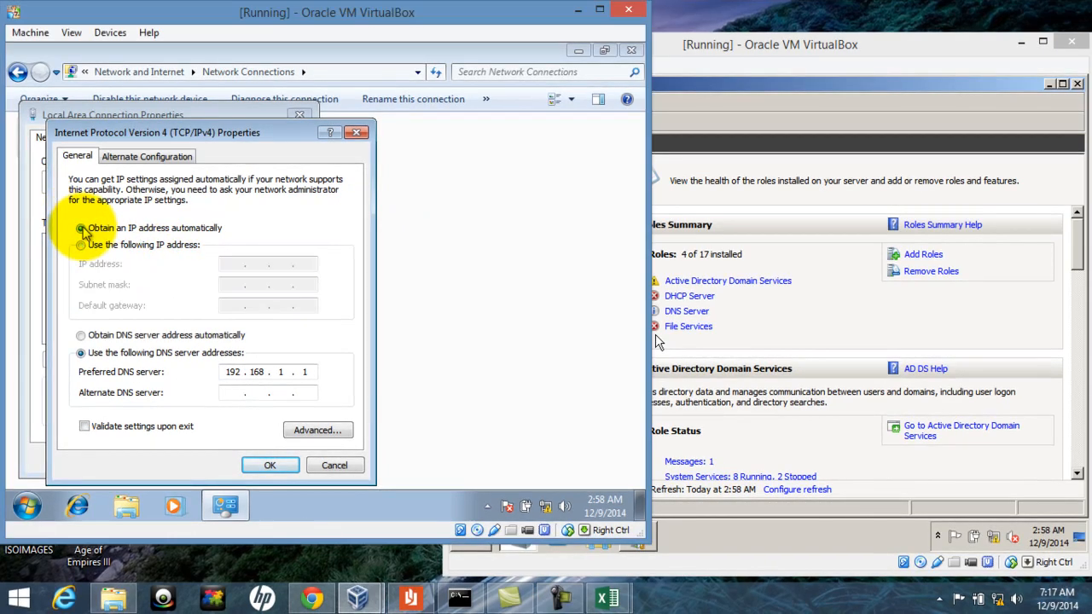
{"action": "left_click", "coordinate": [81, 335]}
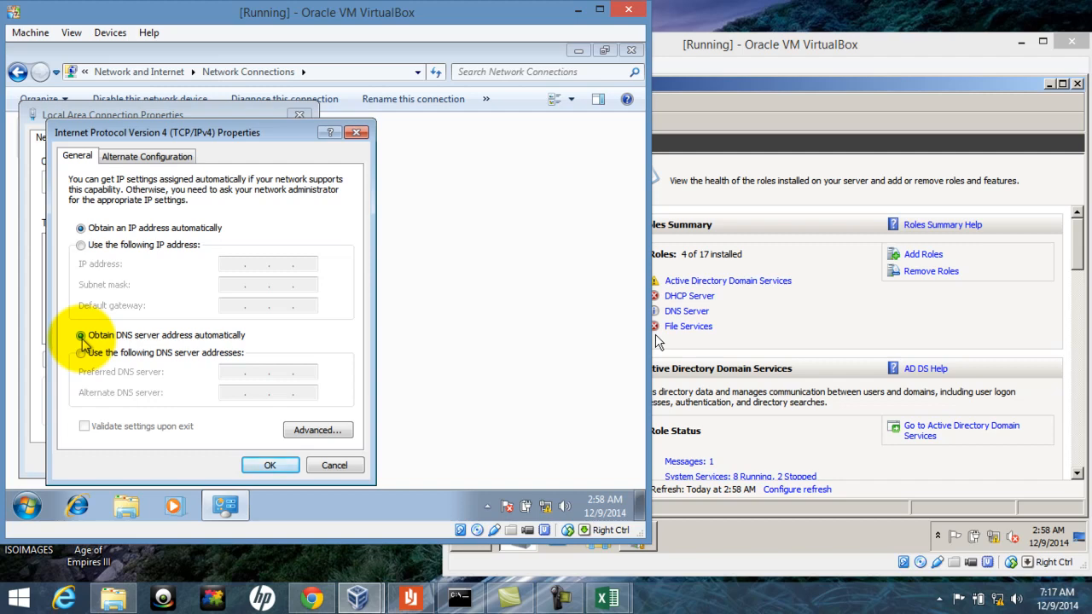
{"action": "left_click", "coordinate": [260, 466]}
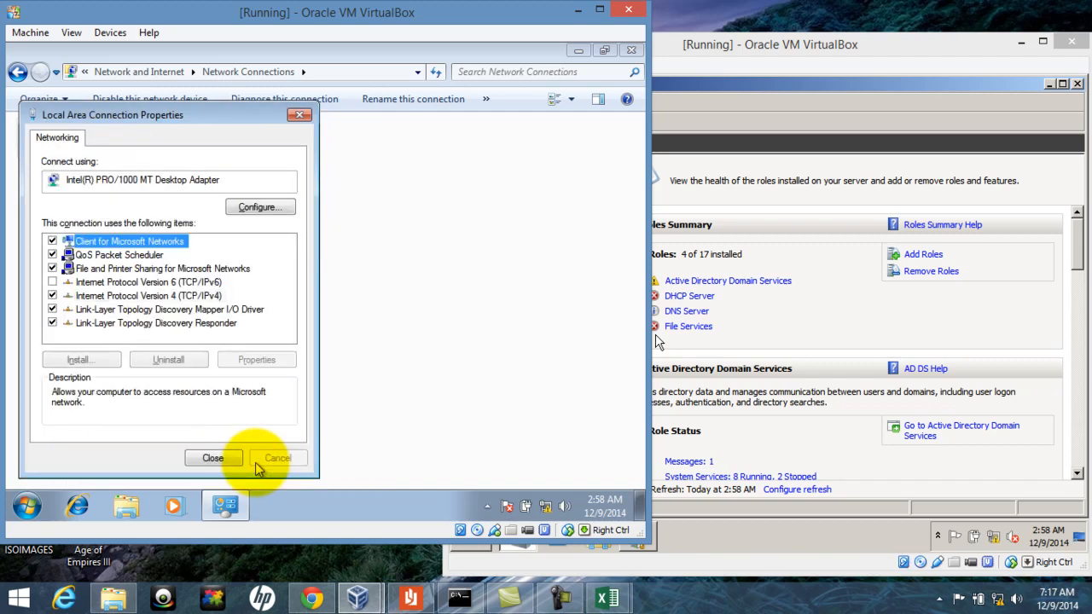
{"action": "left_click", "coordinate": [213, 458]}
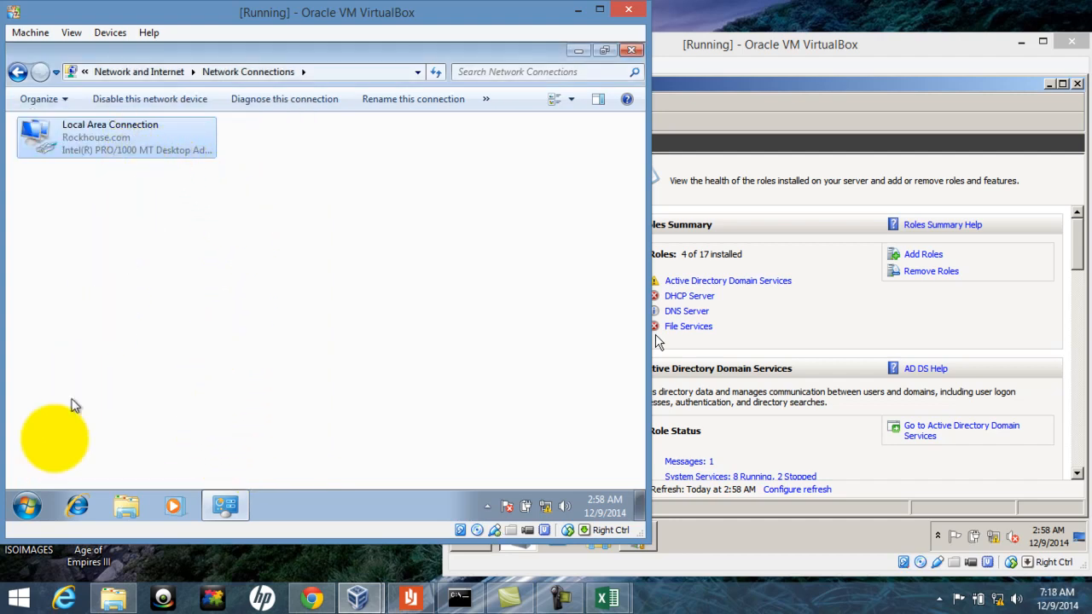
Launch cmd from Start search and run ipconfig /all, showing 192.168.1.11 leased from 192.168.1.1
{"action": "left_click", "coordinate": [26, 507]}
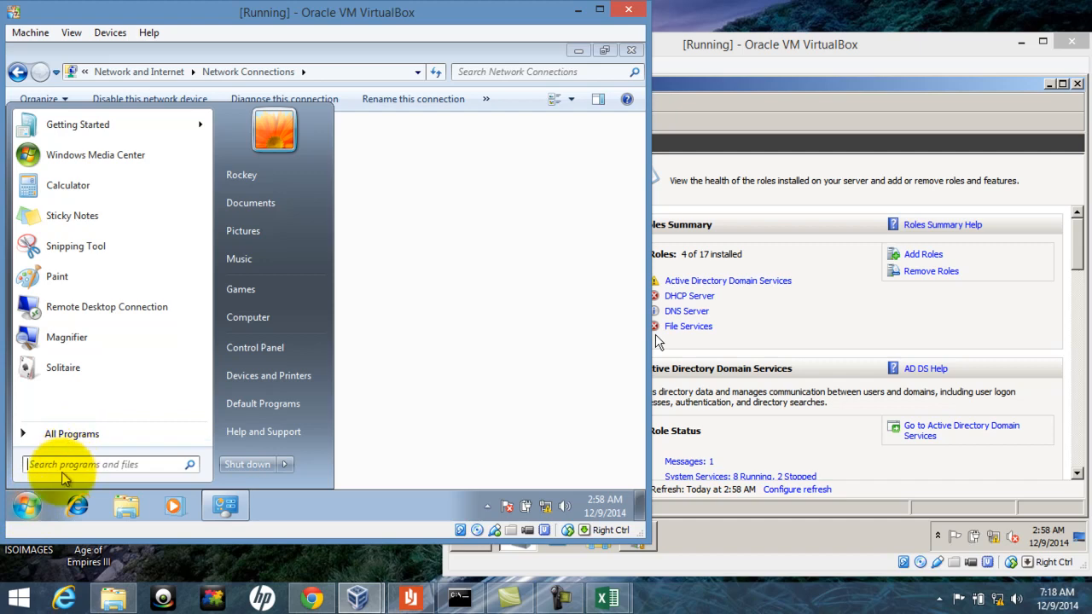
{"action": "left_click", "coordinate": [78, 464]}
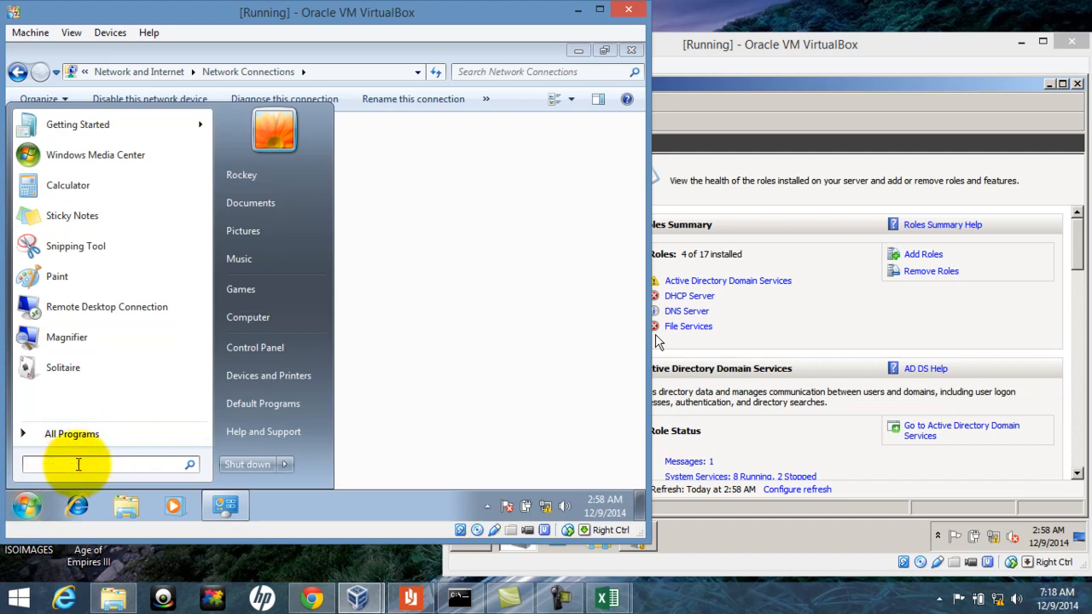
{"action": "type", "text": "cmd"}
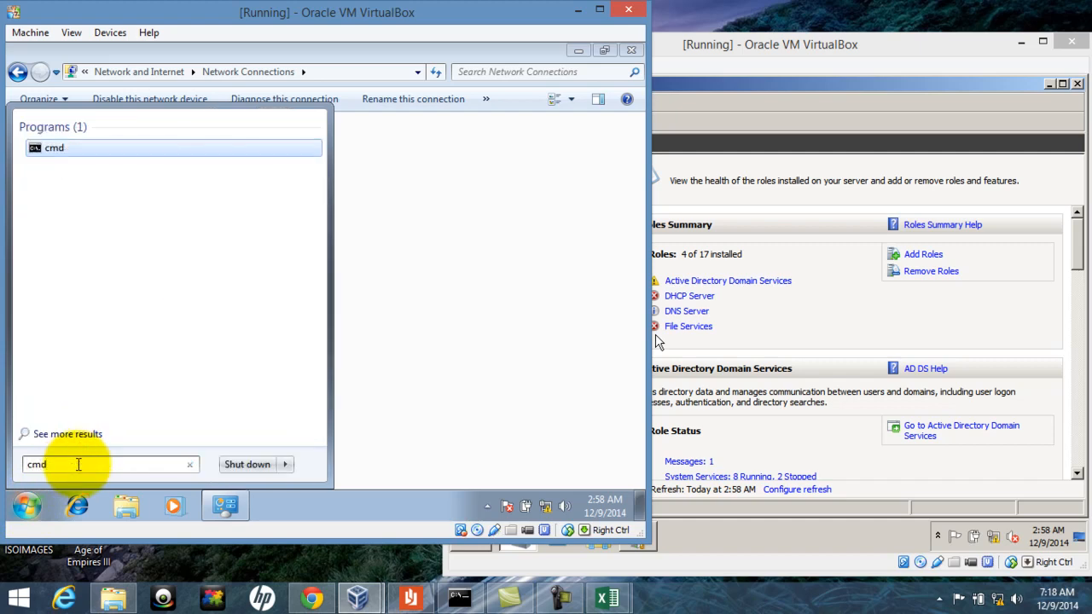
{"action": "key", "text": "Return"}
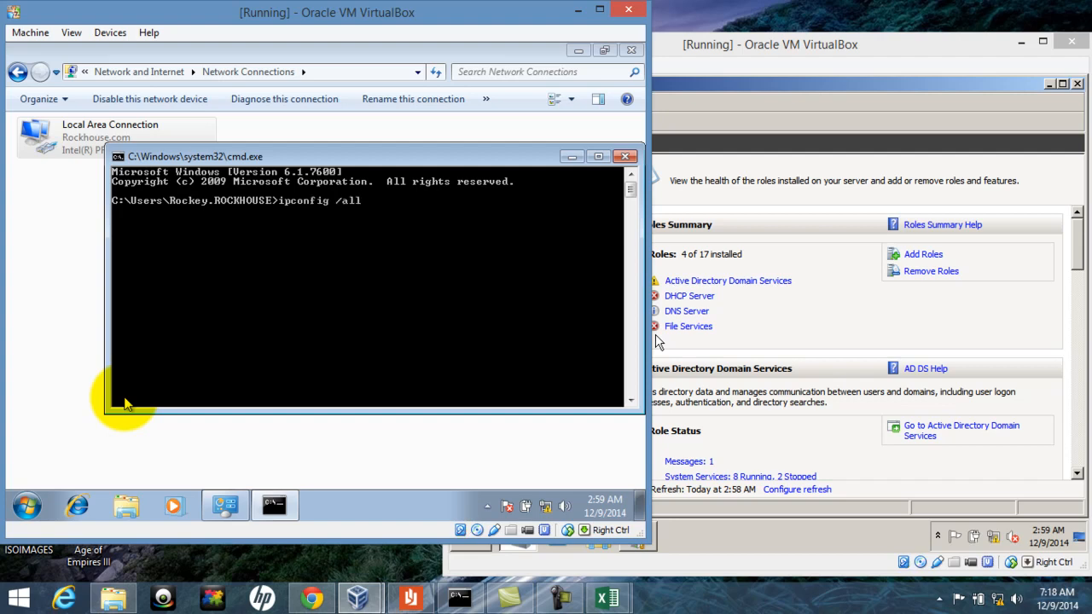
{"action": "key", "text": "Return"}
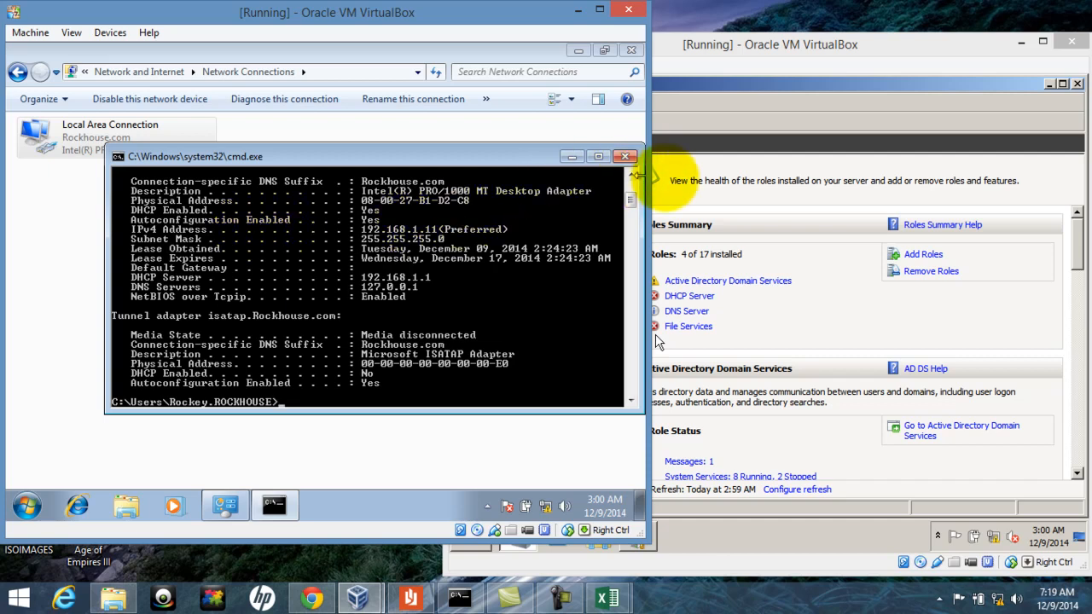
On the server, expand DHCP Server > IPv4 > Scope1 and view its 192.168.1.10–192.168.1.254 Address Pool
{"action": "left_click", "coordinate": [798, 304]}
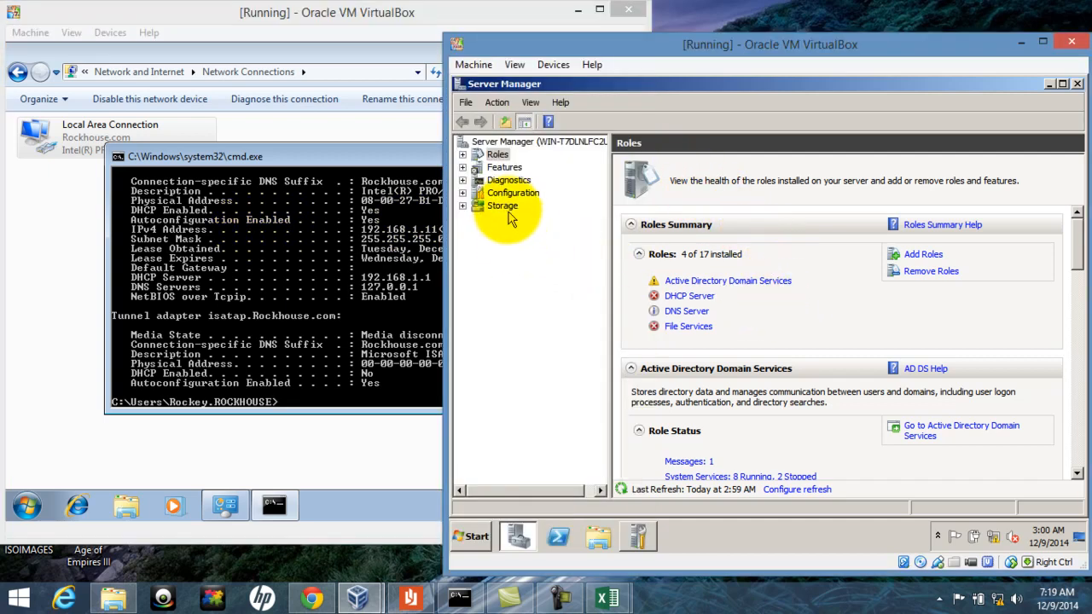
{"action": "double_click", "coordinate": [502, 157]}
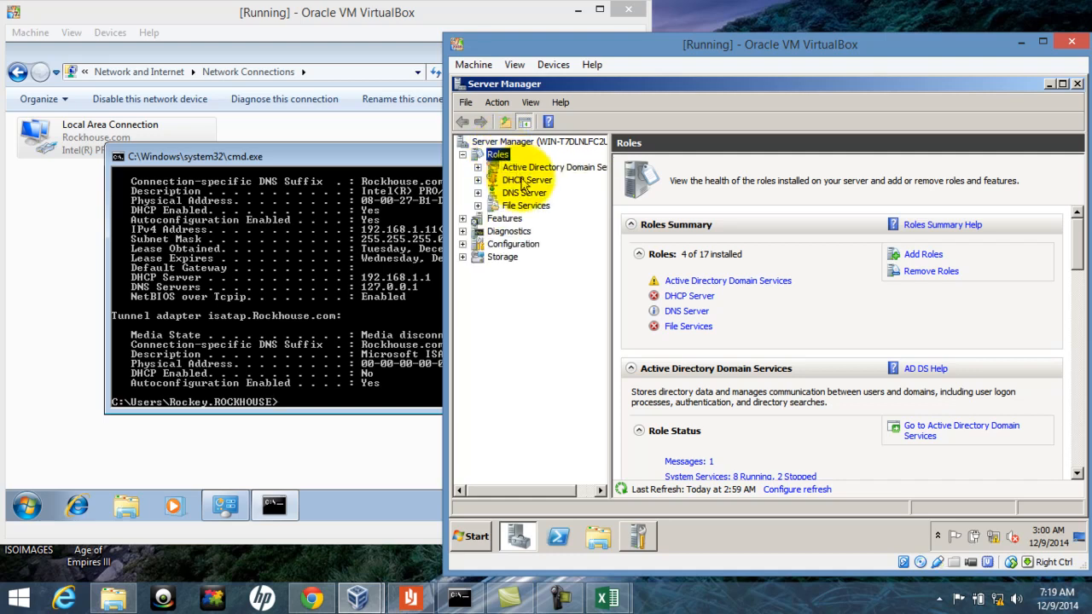
{"action": "double_click", "coordinate": [524, 181]}
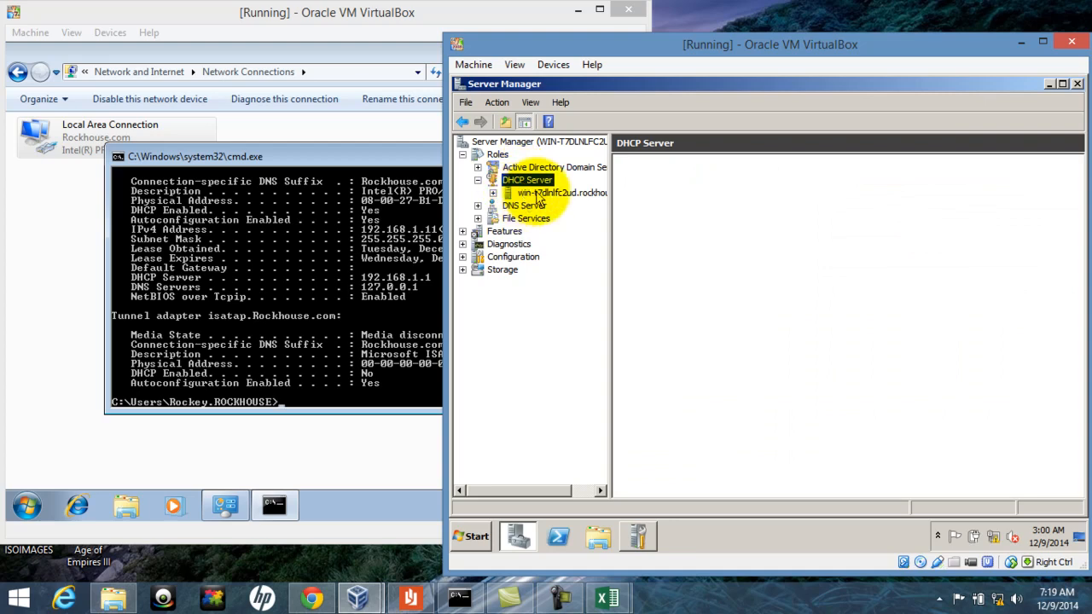
{"action": "double_click", "coordinate": [539, 195]}
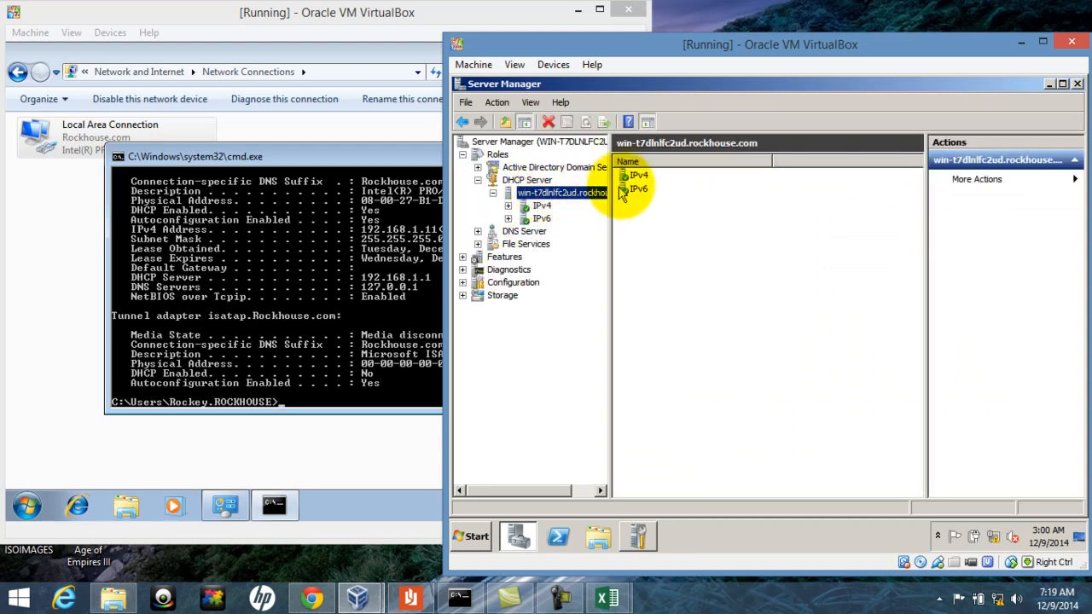
{"action": "double_click", "coordinate": [638, 177]}
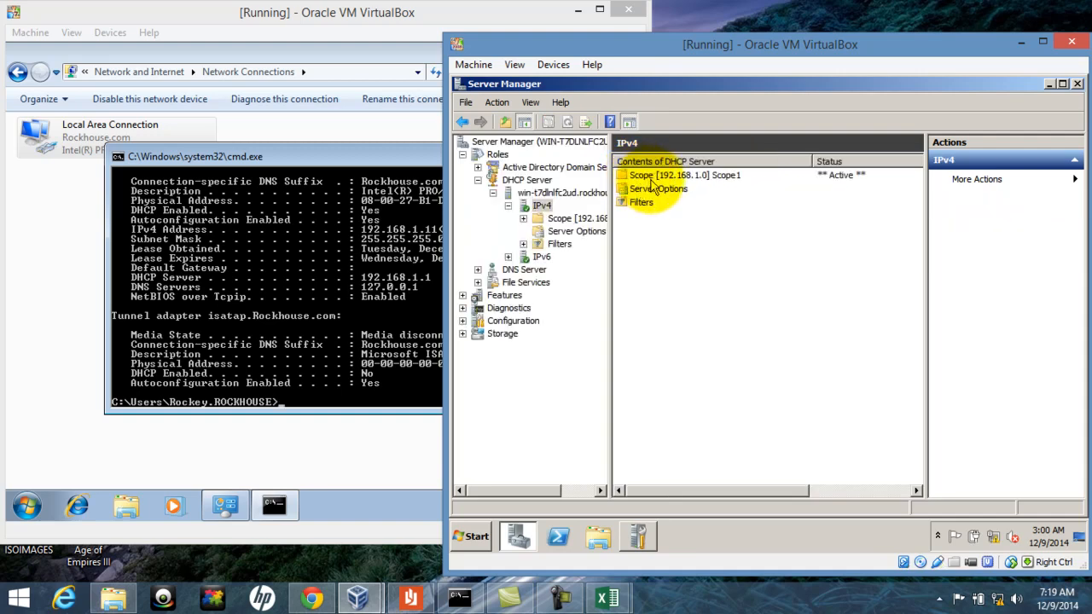
{"action": "left_click", "coordinate": [656, 177]}
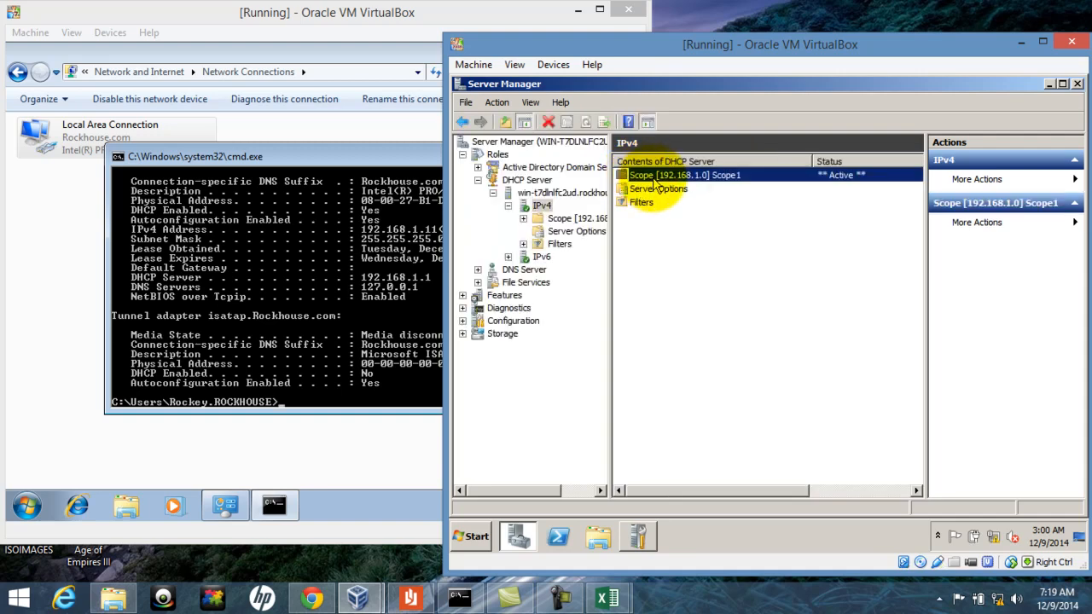
{"action": "double_click", "coordinate": [725, 176]}
{"action": "double_click", "coordinate": [654, 177]}
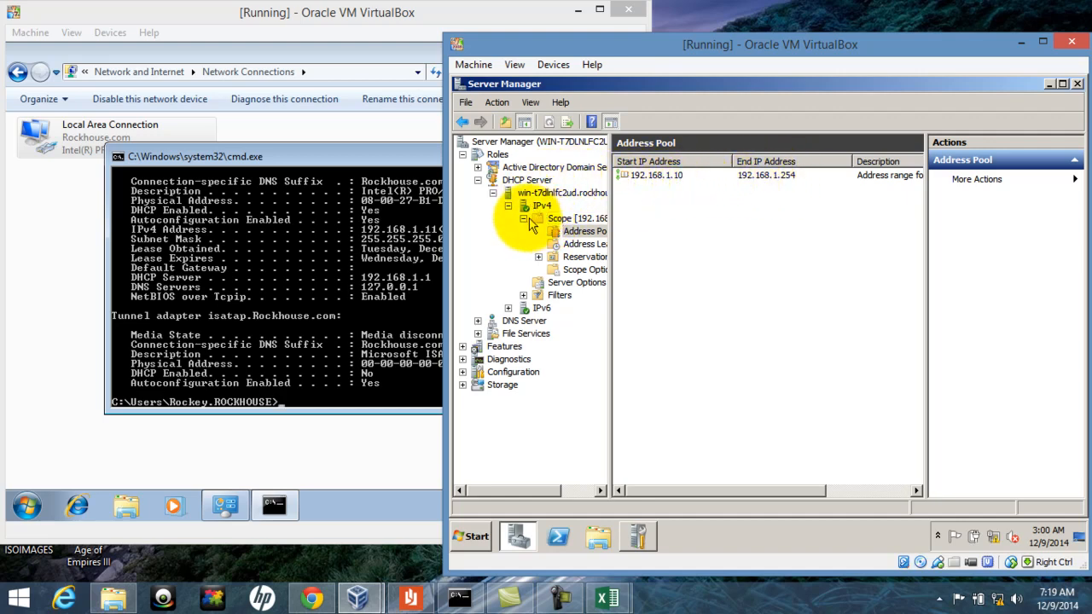
Open Scope1's Address Leases and pick out the 192.168.1.11 Win7.Rockhouse.com lease
{"action": "left_click", "coordinate": [470, 125]}
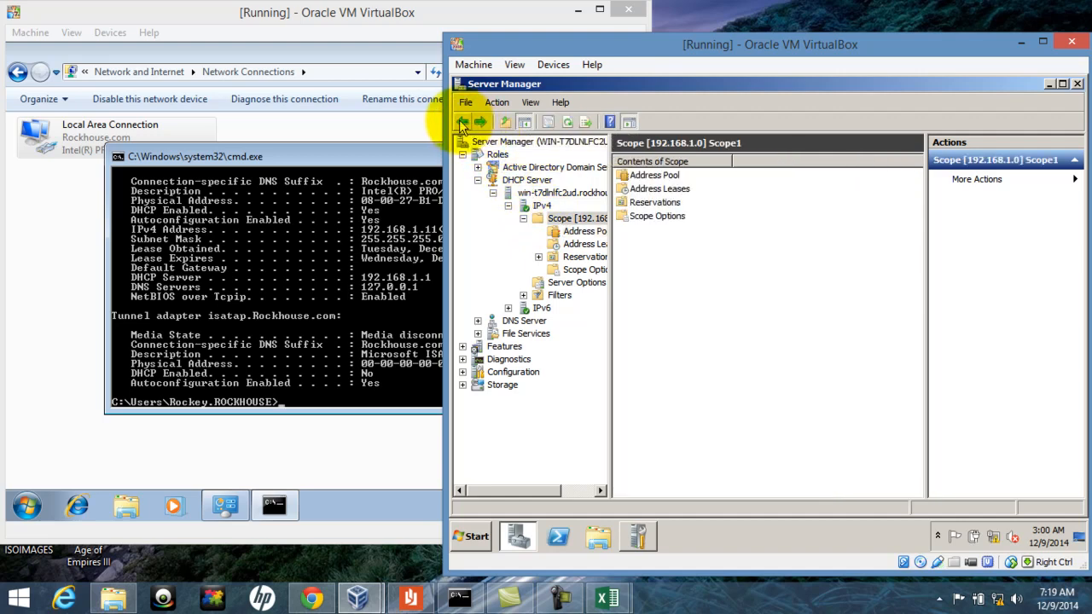
{"action": "double_click", "coordinate": [646, 189]}
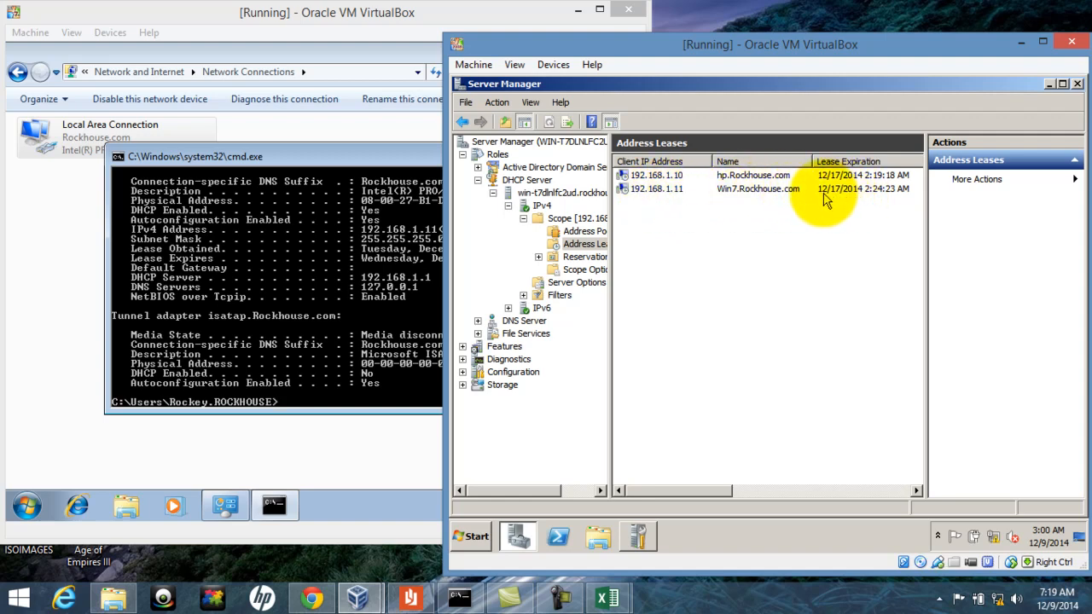
{"action": "left_click", "coordinate": [654, 194]}
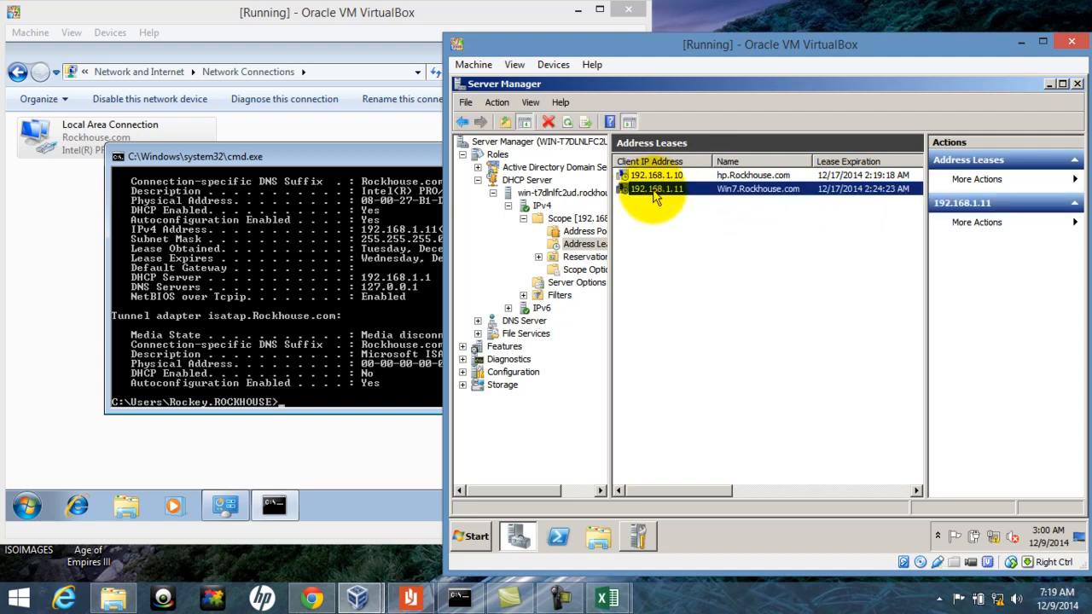
{"action": "left_click", "coordinate": [699, 268]}
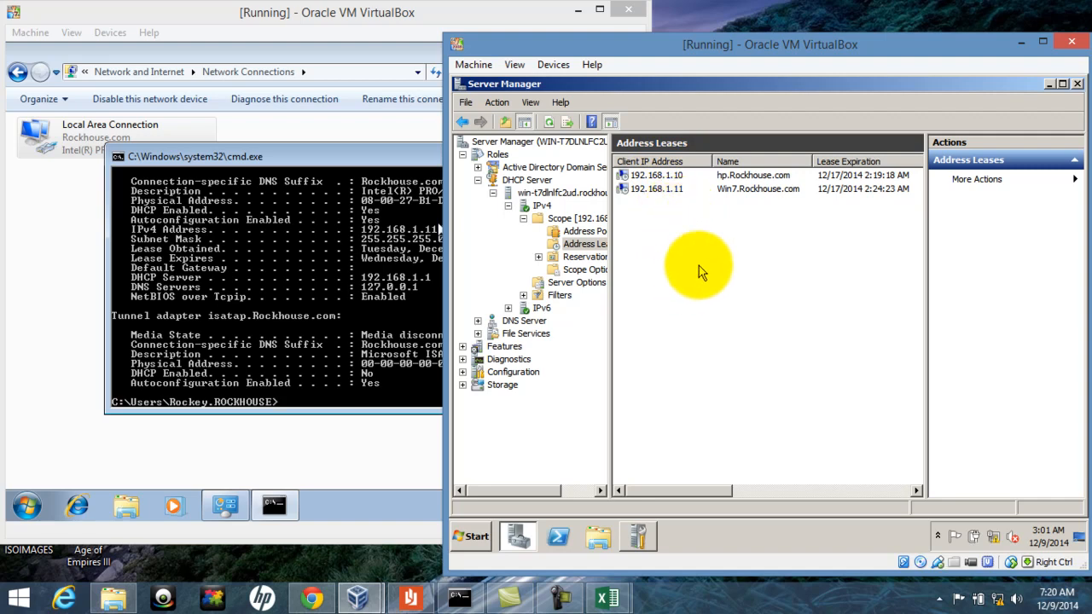
{"action": "left_click", "coordinate": [559, 594]}
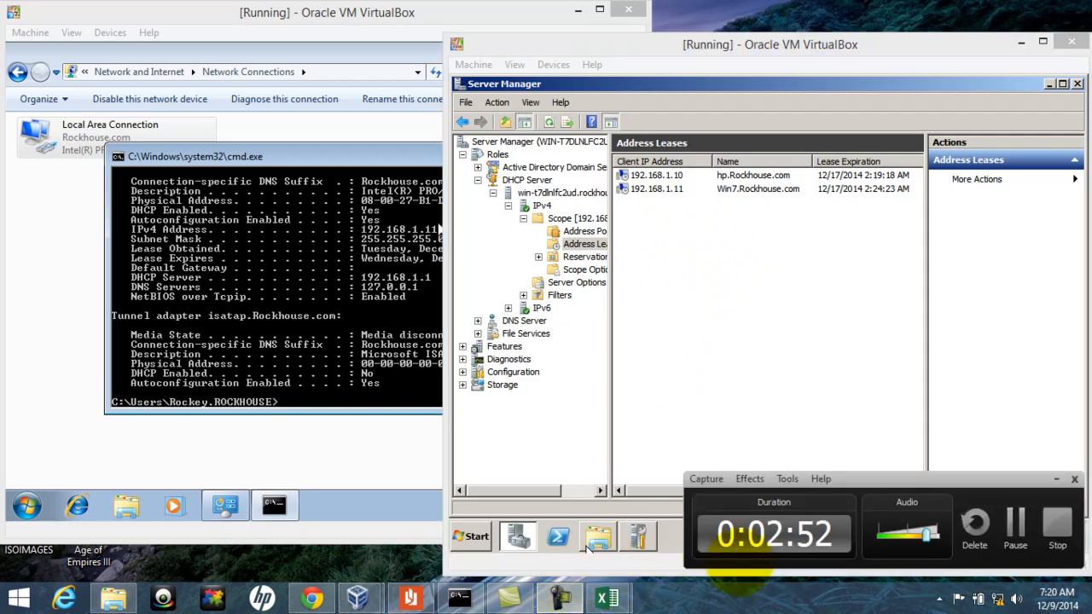